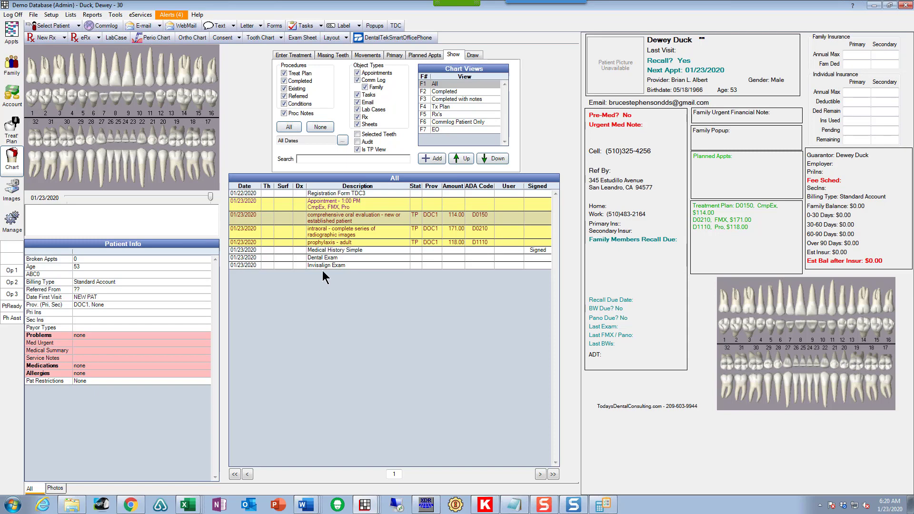
Mark teeth 1, 32, 7 through 10 and 23 through 26 as missing on the tooth chart.
{"action": "left_click", "coordinate": [34, 102]}
{"action": "left_click", "coordinate": [36, 143], "text": "ctrl"}
{"action": "left_click_drag", "start_coordinate": [106, 103], "coordinate": [140, 104]}
{"action": "left_click_drag", "start_coordinate": [111, 155], "coordinate": [132, 156]}
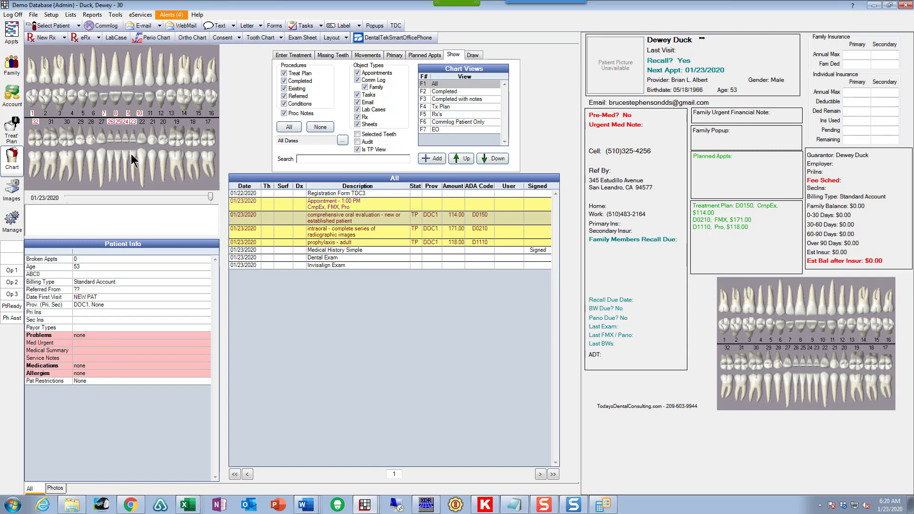
{"action": "left_click", "coordinate": [334, 56]}
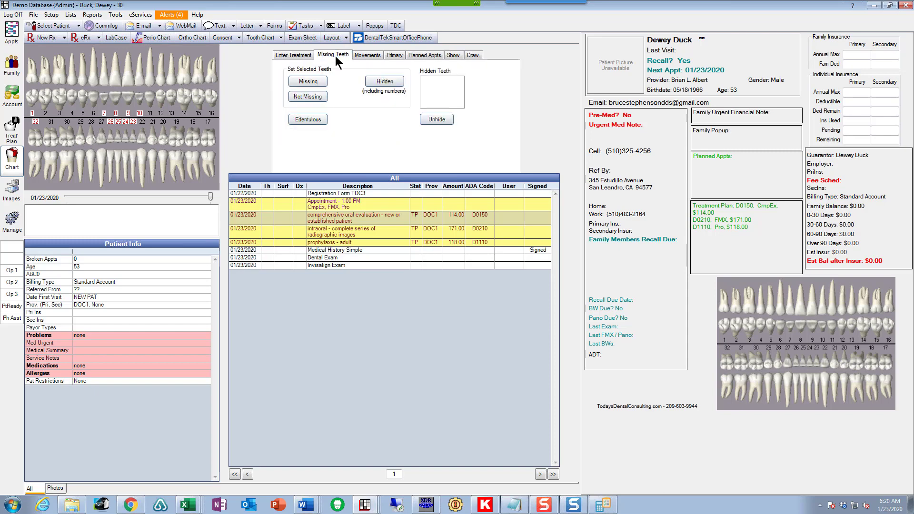
{"action": "left_click", "coordinate": [308, 82]}
Chart MOD amalgam fillings on teeth 2 and 3 as existing work from another provider.
{"action": "left_click", "coordinate": [293, 56]}
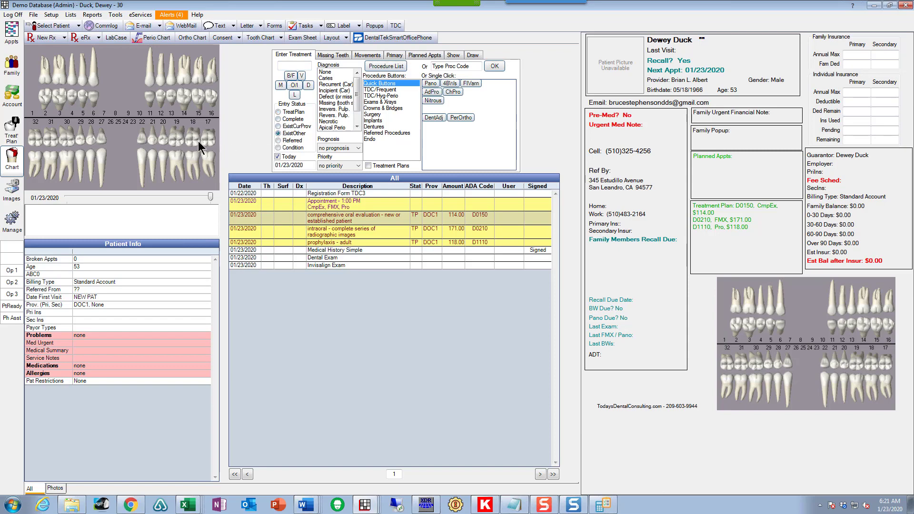
{"action": "left_click_drag", "start_coordinate": [45, 99], "coordinate": [58, 100]}
{"action": "left_click", "coordinate": [307, 85]}
{"action": "left_click", "coordinate": [379, 89]}
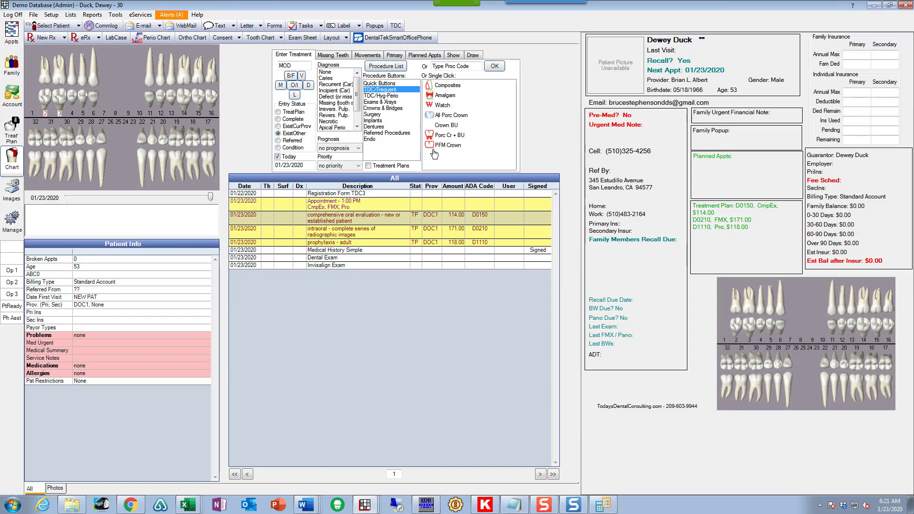
{"action": "left_click", "coordinate": [430, 97]}
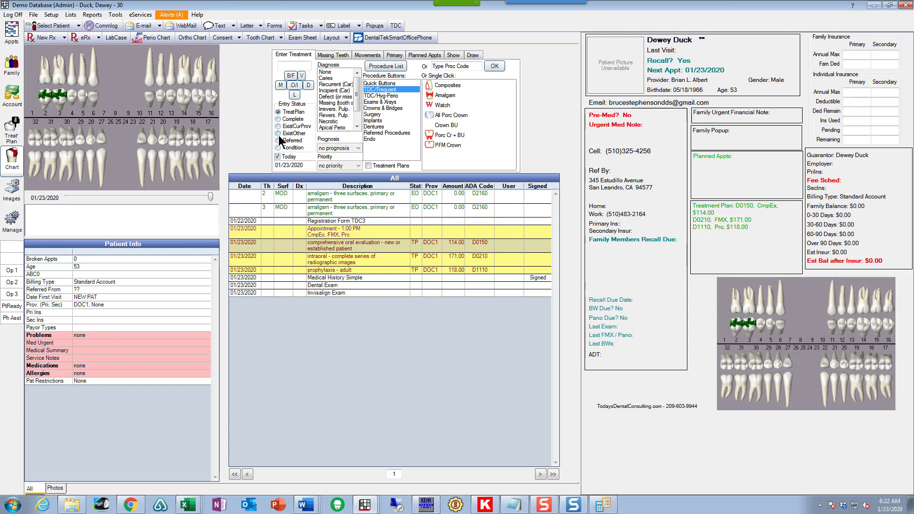
Inspect the procedure status options of the tooth 2 amalgam entry and close its details without changes.
{"action": "double_click", "coordinate": [317, 196]}
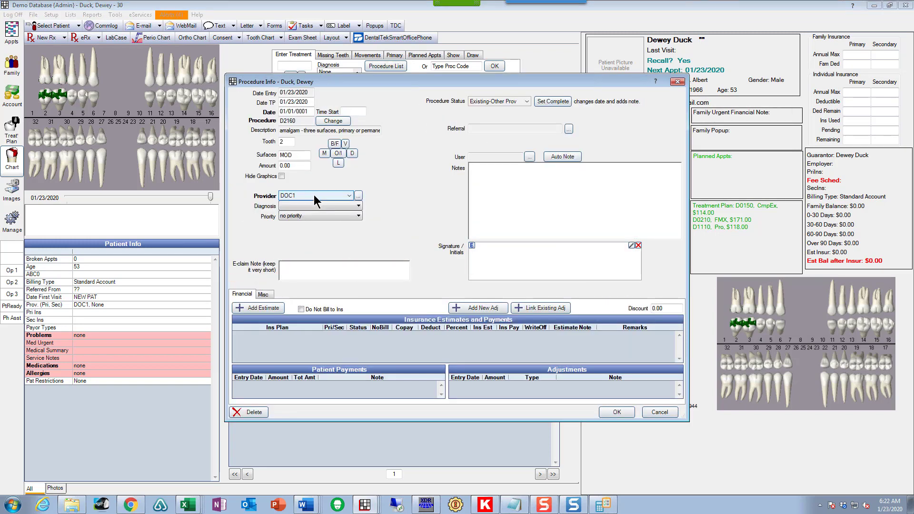
{"action": "left_click", "coordinate": [527, 101]}
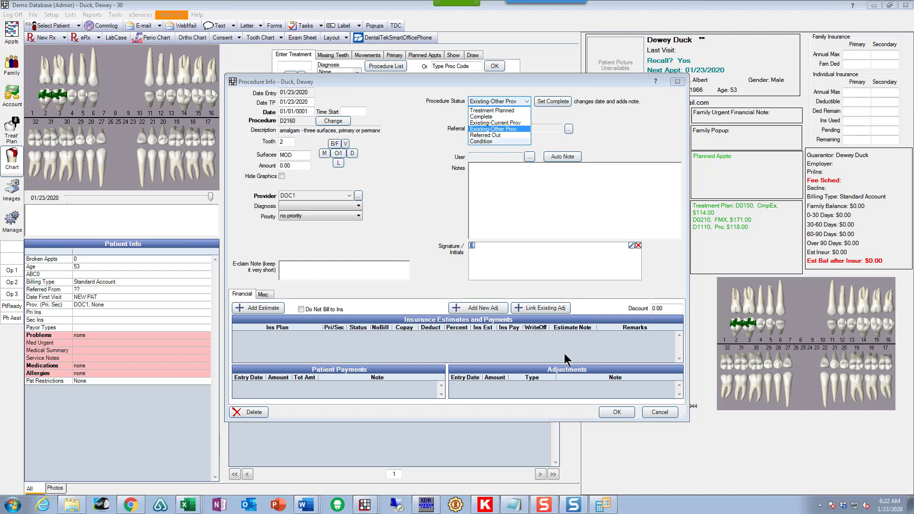
{"action": "left_click", "coordinate": [650, 410]}
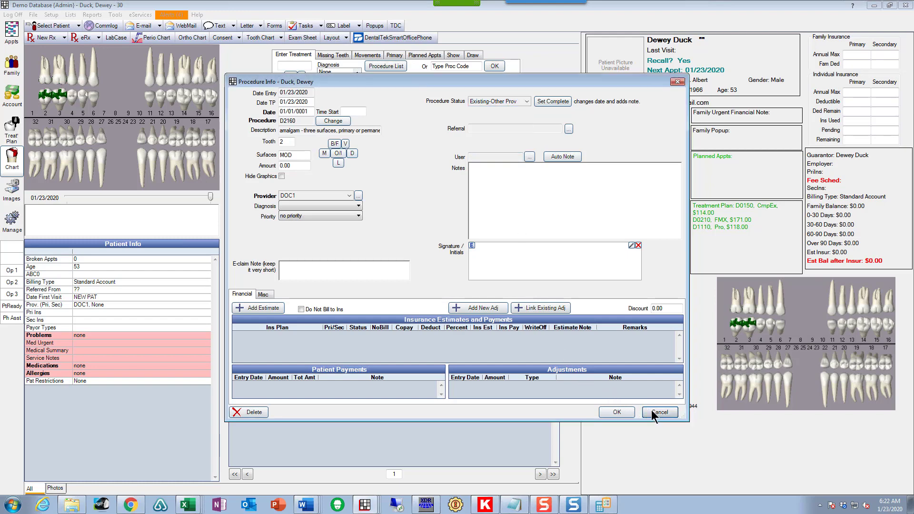
{"action": "left_click", "coordinate": [651, 410]}
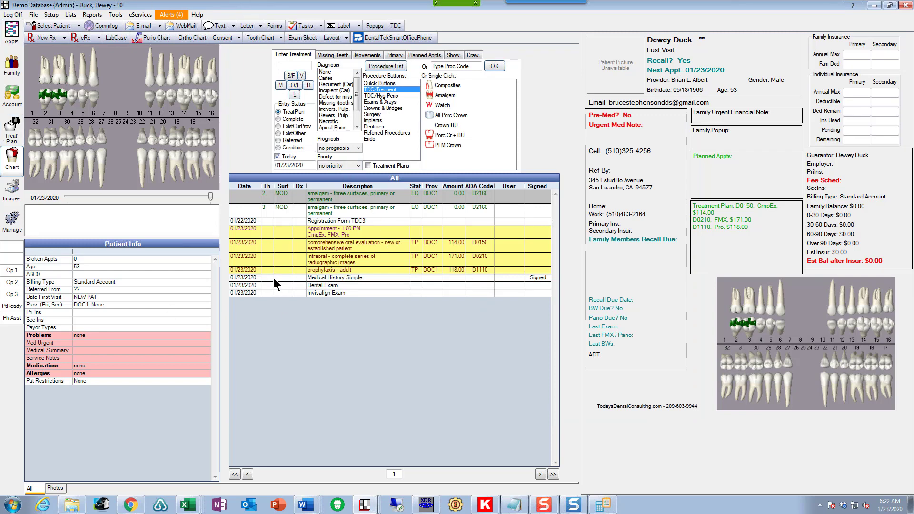
Add all-porcelain crowns on teeth 2 and 3 as treatment-planned procedures.
{"action": "left_click", "coordinate": [48, 103]}
{"action": "left_click", "coordinate": [59, 102]}
{"action": "left_click", "coordinate": [394, 96]}
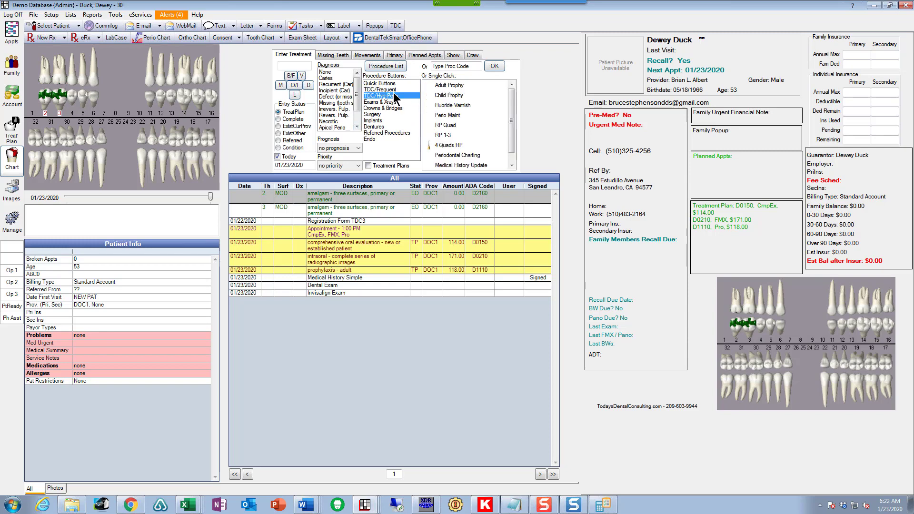
{"action": "left_click", "coordinate": [379, 89]}
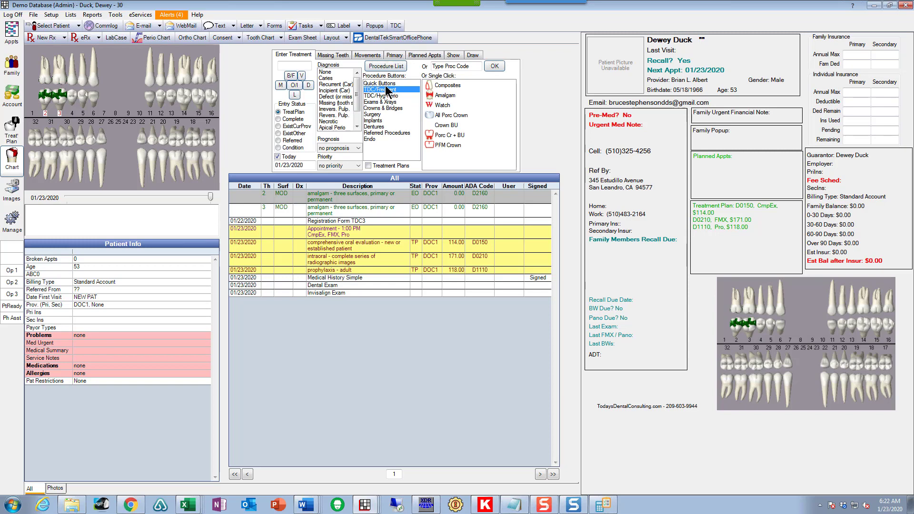
{"action": "left_click", "coordinate": [385, 94]}
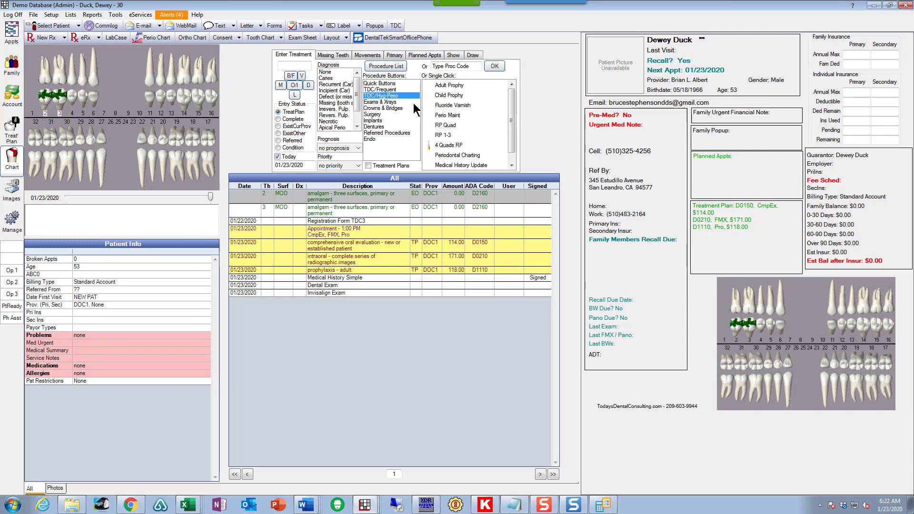
{"action": "left_click", "coordinate": [387, 90]}
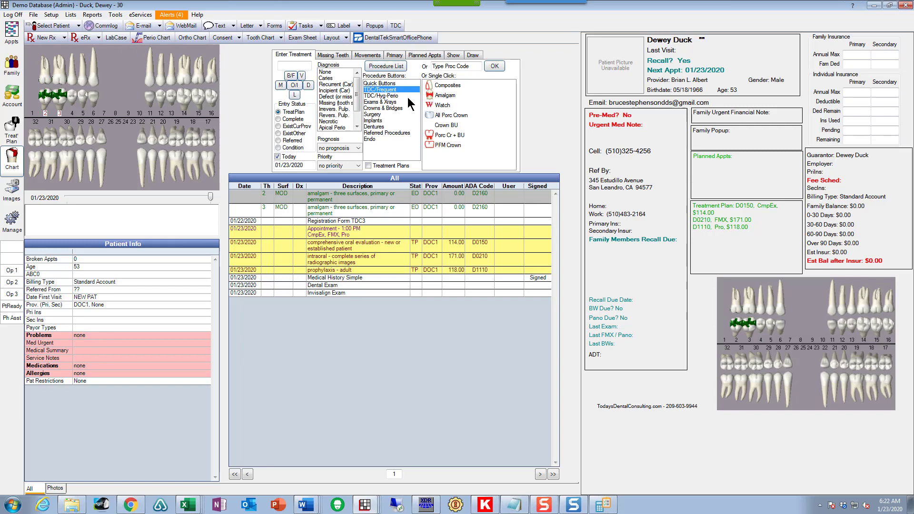
{"action": "left_click", "coordinate": [374, 139]}
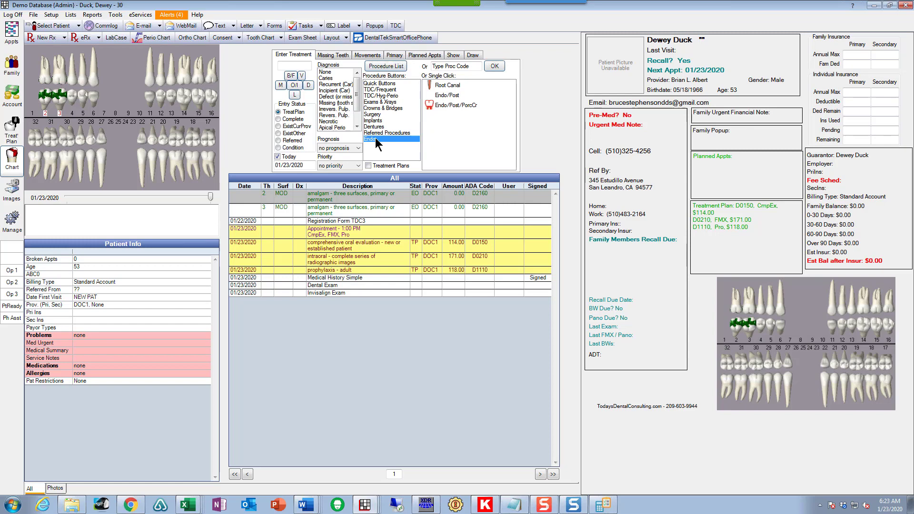
{"action": "left_click", "coordinate": [379, 89]}
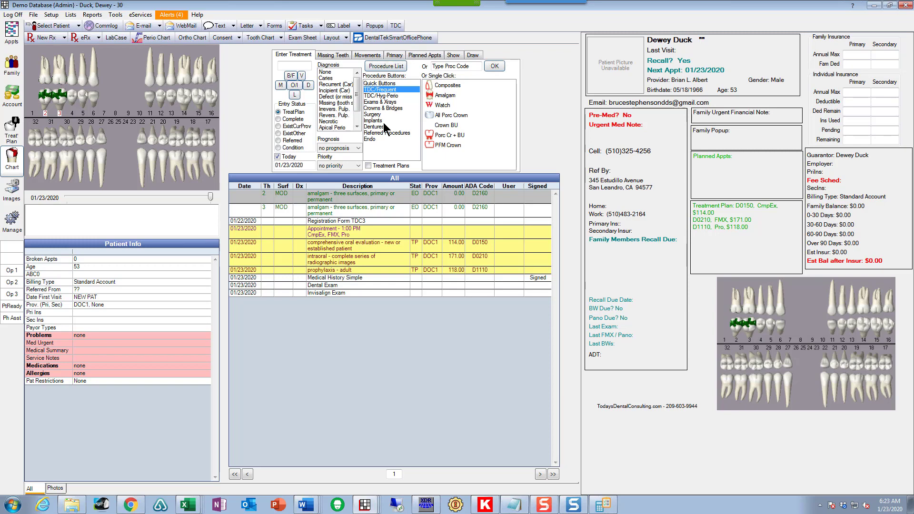
{"action": "left_click", "coordinate": [430, 118]}
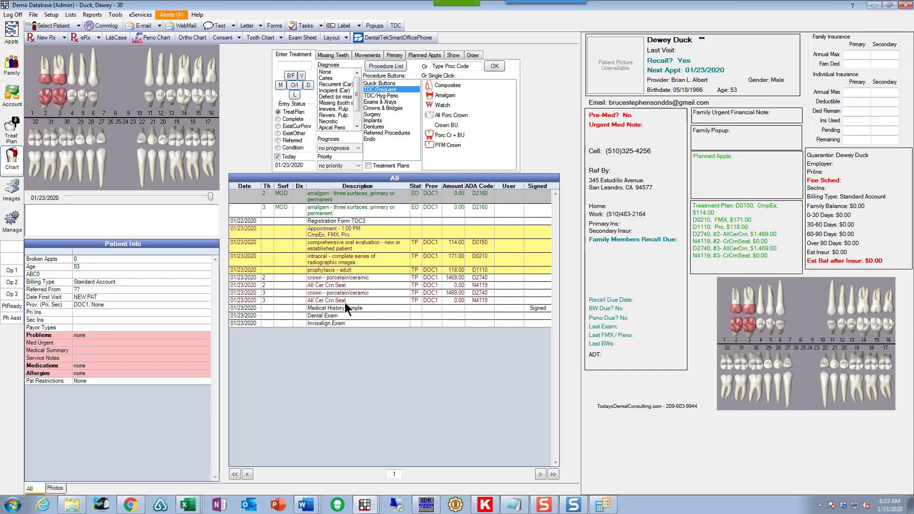
Treatment-plan MO composite fillings on teeth 14 and 15.
{"action": "left_click_drag", "start_coordinate": [186, 100], "coordinate": [201, 99]}
{"action": "left_click", "coordinate": [280, 85]}
{"action": "left_click", "coordinate": [295, 86]}
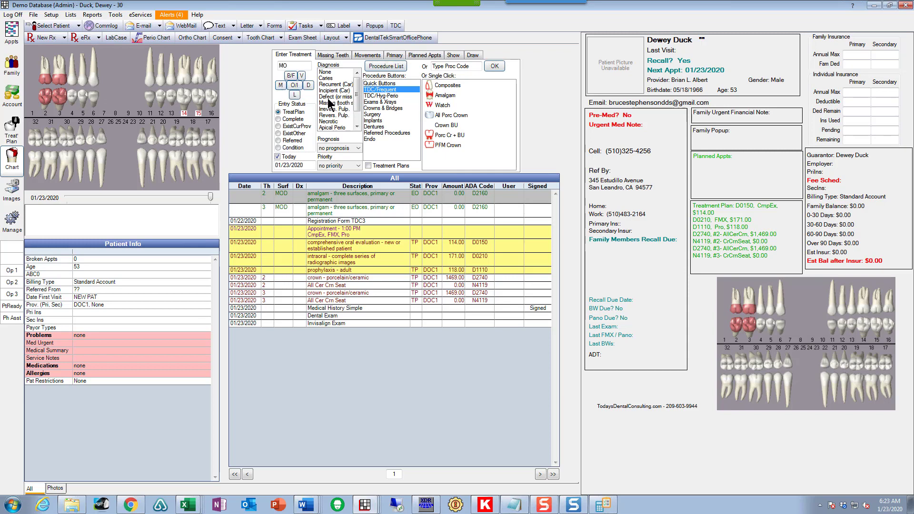
{"action": "left_click", "coordinate": [434, 87]}
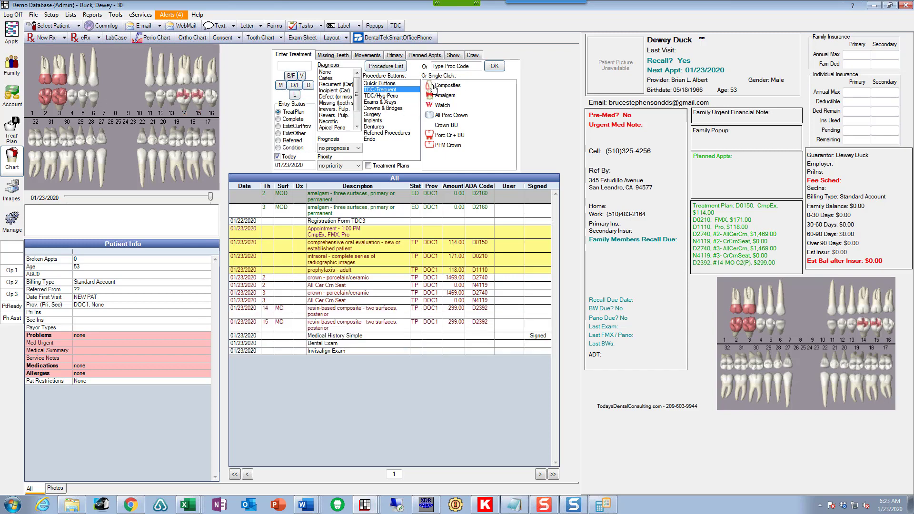
Treatment-plan a MODL composite filling on tooth 19.
{"action": "left_click", "coordinate": [176, 144]}
{"action": "left_click", "coordinate": [308, 85]}
{"action": "left_click", "coordinate": [428, 89]}
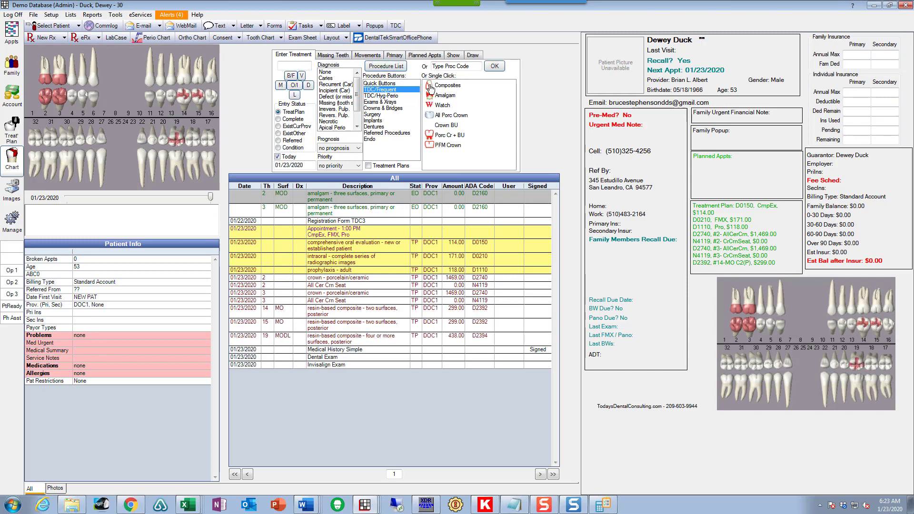
{"action": "left_click", "coordinate": [376, 83]}
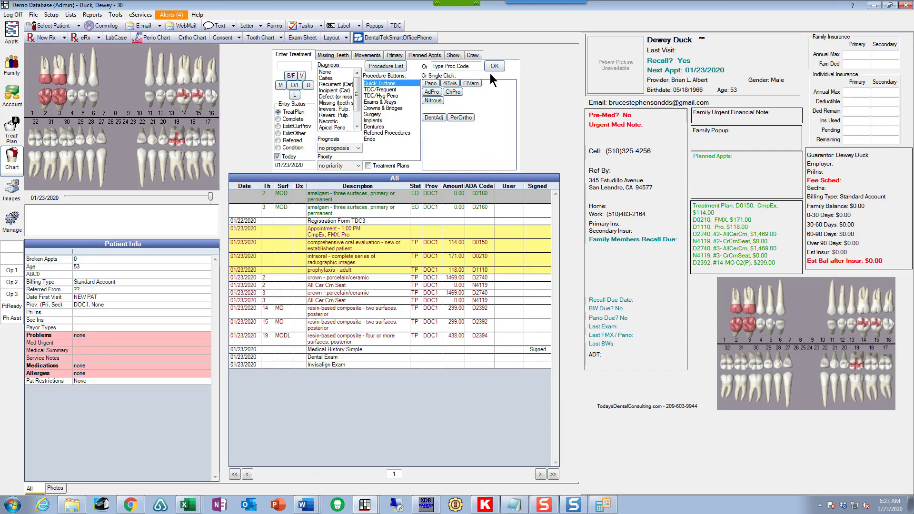
{"action": "left_click", "coordinate": [399, 89]}
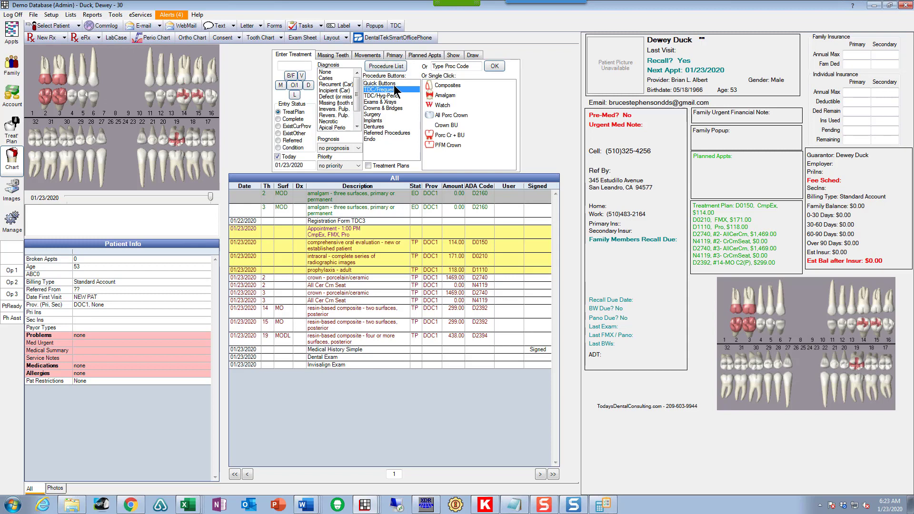
{"action": "left_click", "coordinate": [393, 84]}
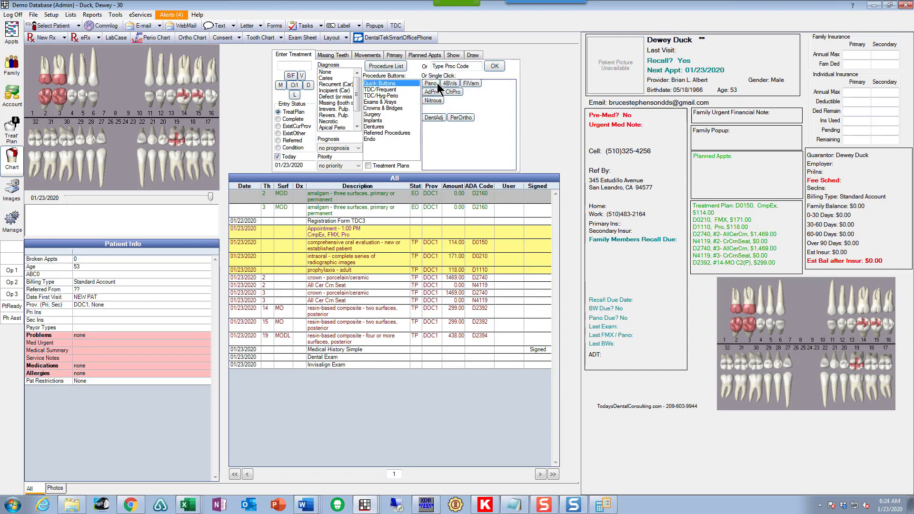
{"action": "left_click", "coordinate": [396, 90]}
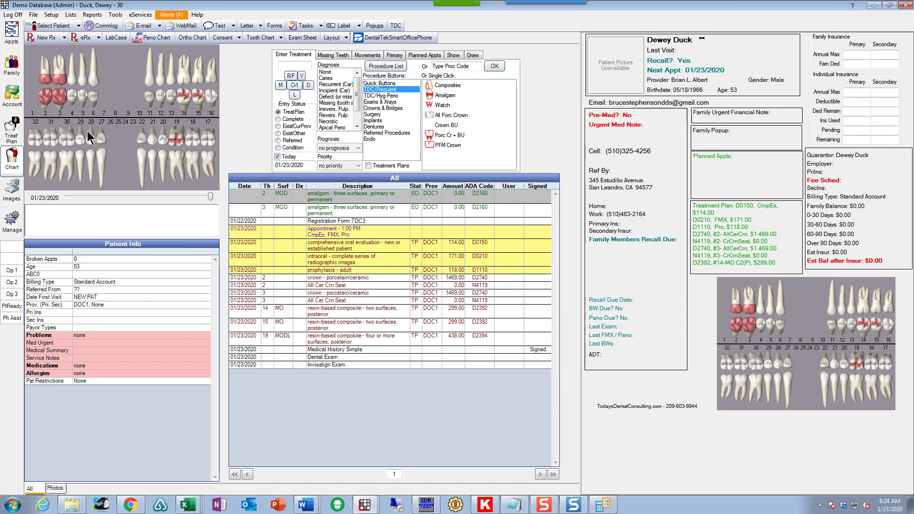
Treatment-plan the combined Endo/Post/PorcCr procedures on tooth 28.
{"action": "left_click", "coordinate": [92, 143]}
{"action": "left_click", "coordinate": [372, 139]}
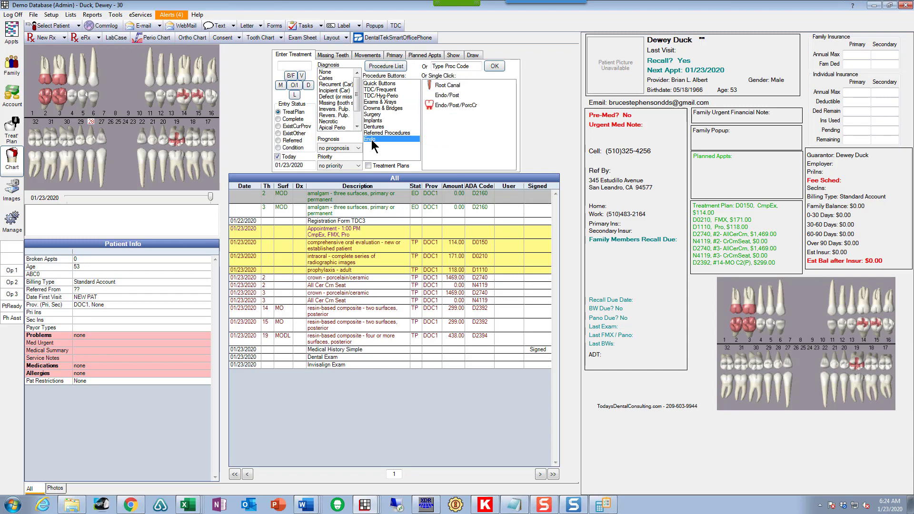
{"action": "left_click", "coordinate": [443, 108]}
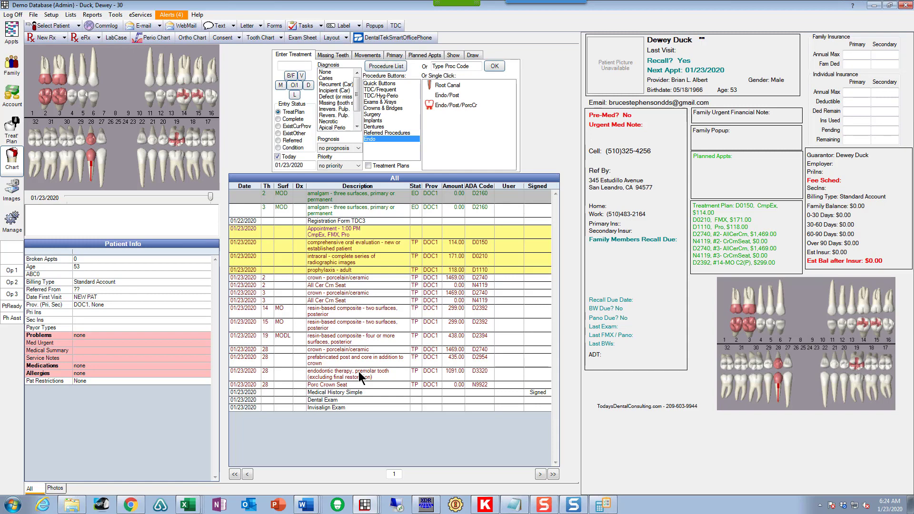
Treatment-plan a porcelain crown with build-up on tooth 30.
{"action": "left_click", "coordinate": [383, 90]}
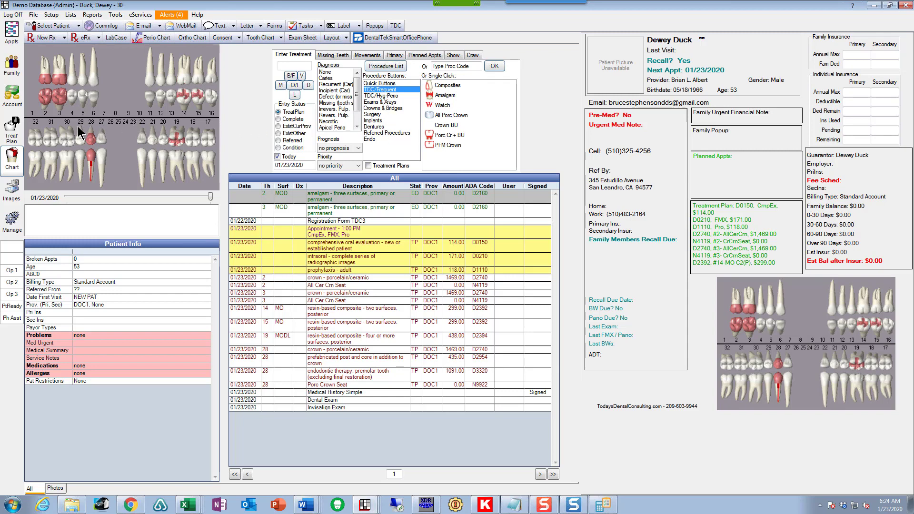
{"action": "left_click", "coordinate": [65, 145]}
{"action": "left_click", "coordinate": [447, 136]}
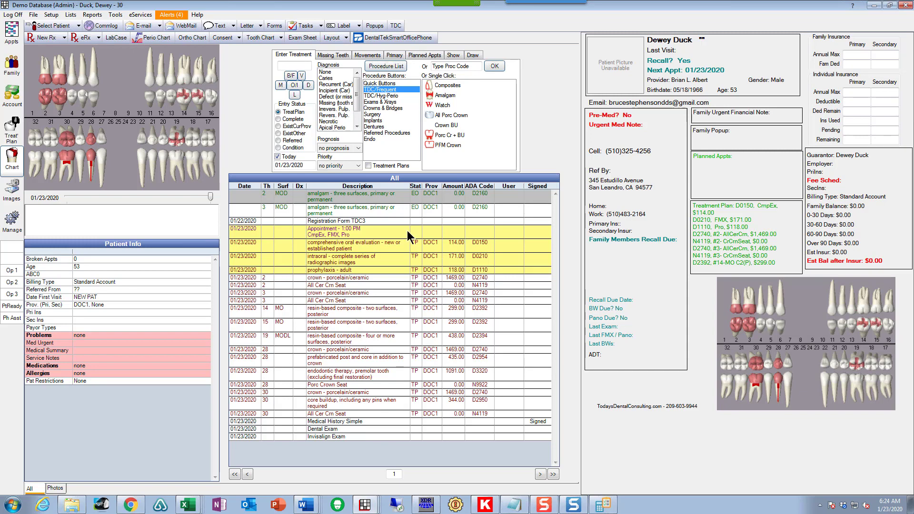
Change the heading of the patient's active treatment plan to "Urgent" and save it.
{"action": "left_click", "coordinate": [385, 84]}
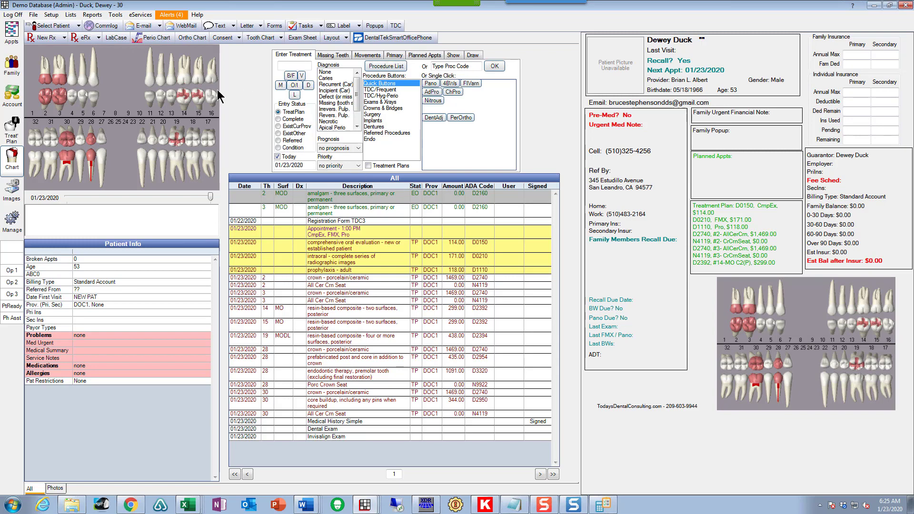
{"action": "left_click", "coordinate": [12, 132]}
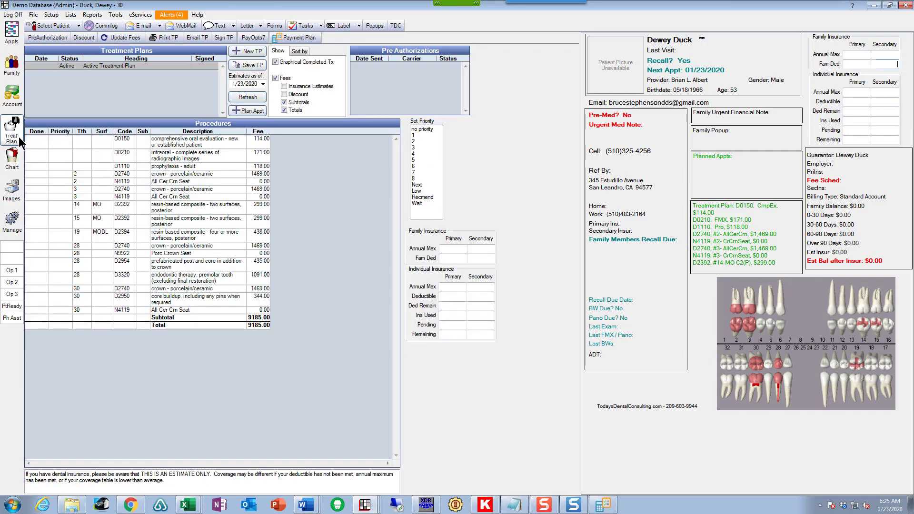
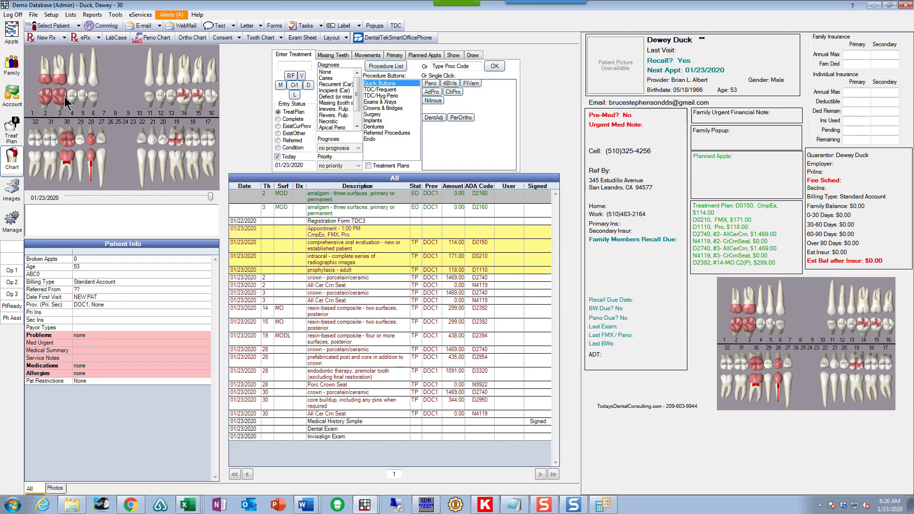
{"action": "left_click", "coordinate": [12, 130]}
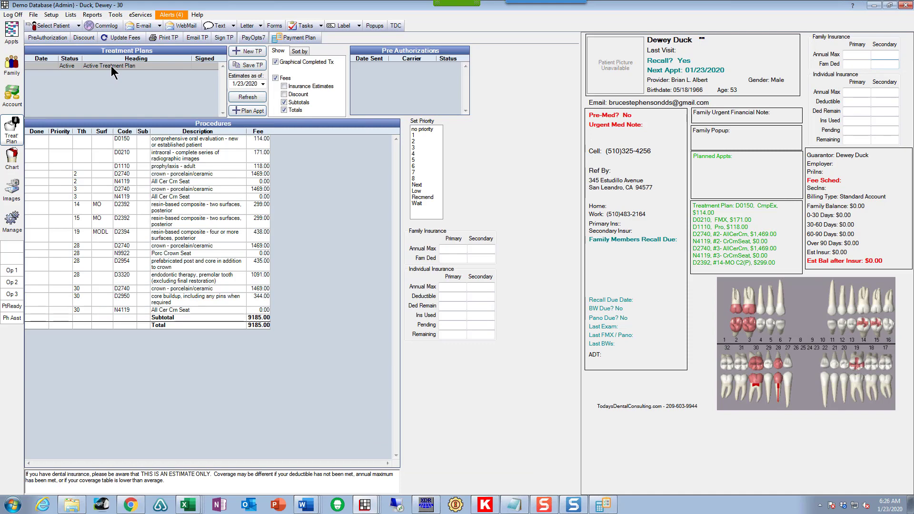
{"action": "double_click", "coordinate": [111, 66]}
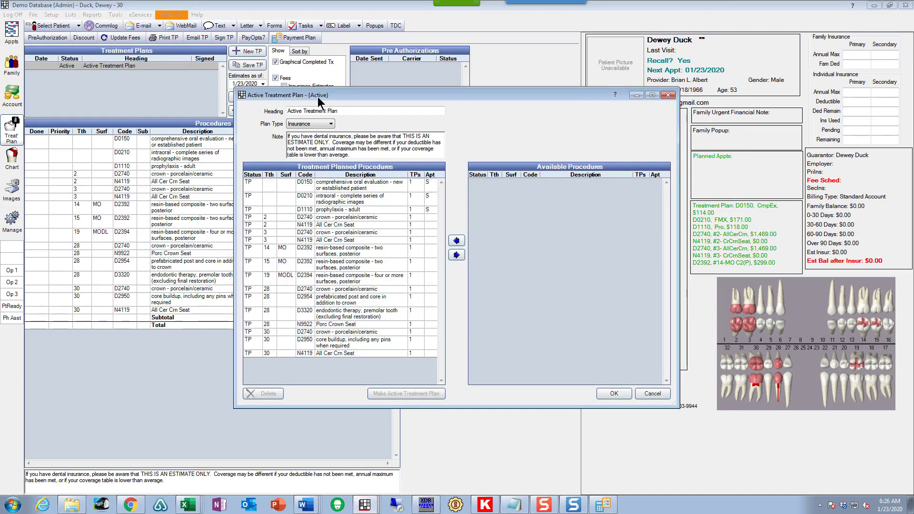
{"action": "left_click_drag", "start_coordinate": [340, 111], "coordinate": [270, 110]}
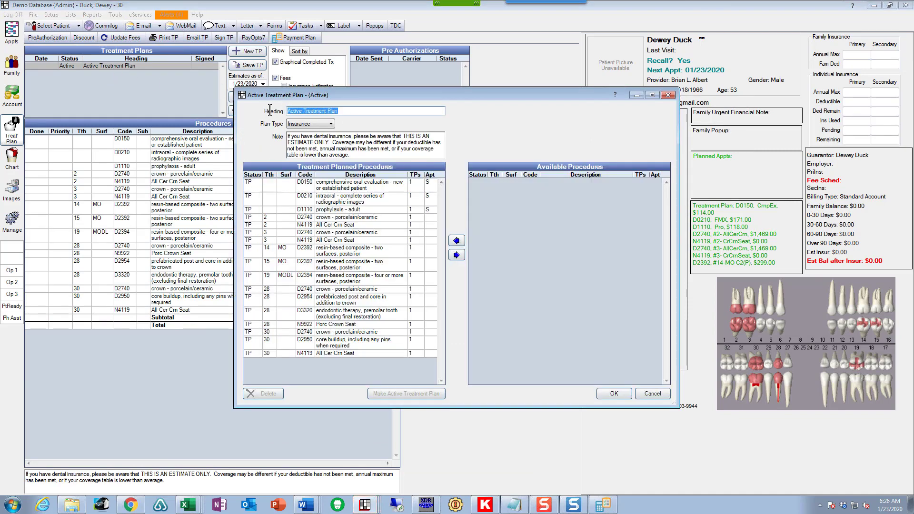
{"action": "type", "text": "Urgent"}
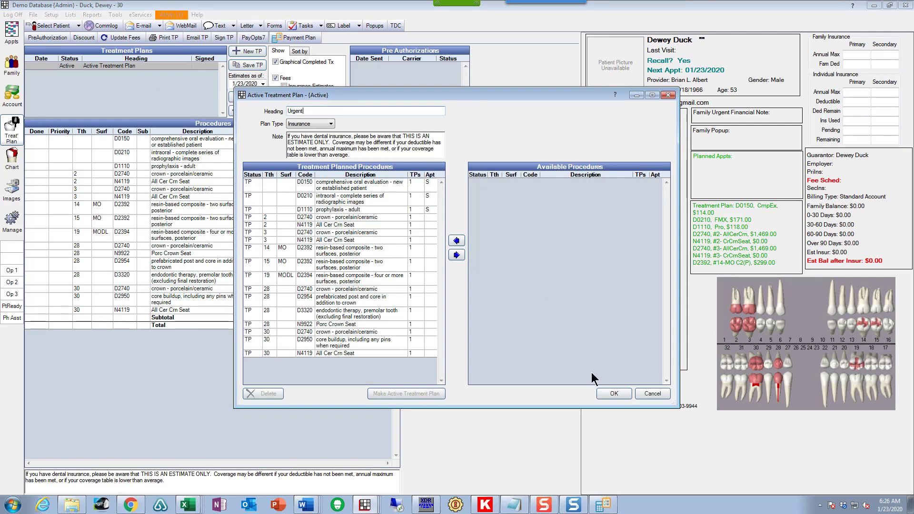
{"action": "left_click", "coordinate": [606, 392]}
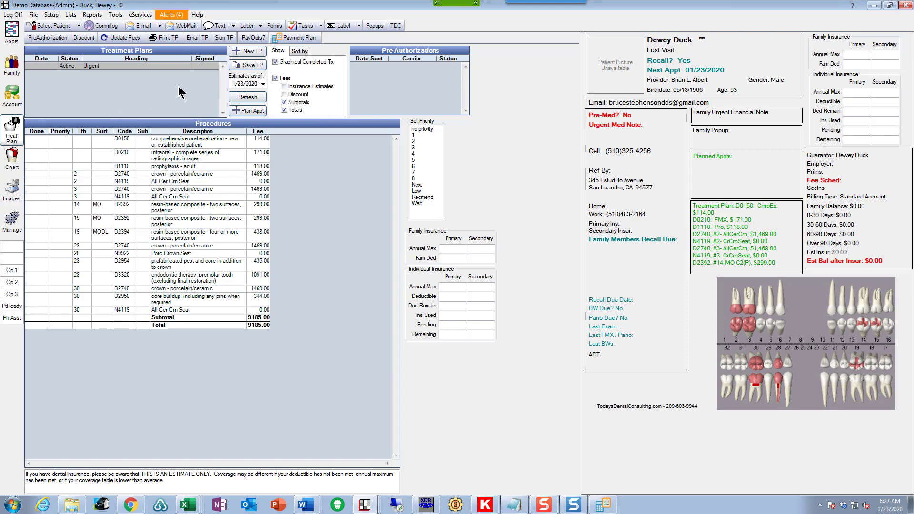
Show treatment plans in the patient's chart and create a new plan headed "Upper bridge + Urgent Tx".
{"action": "left_click", "coordinate": [14, 159]}
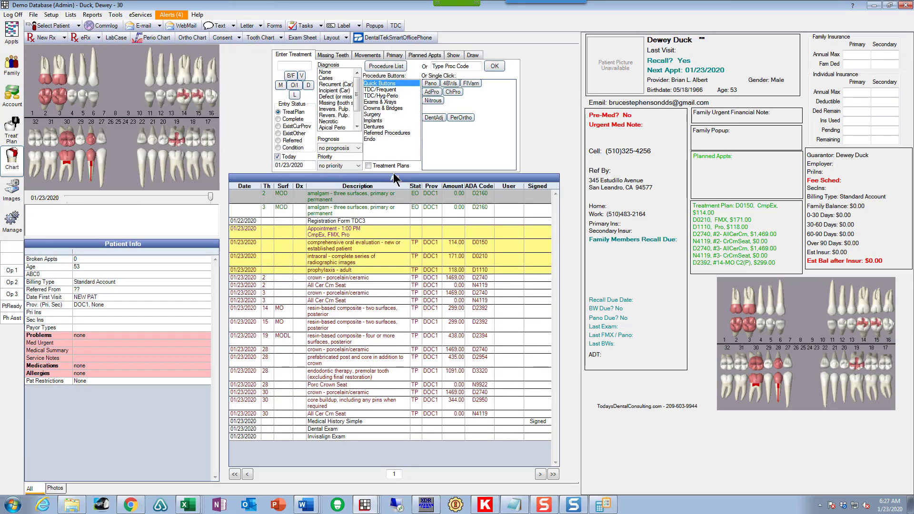
{"action": "left_click", "coordinate": [368, 165]}
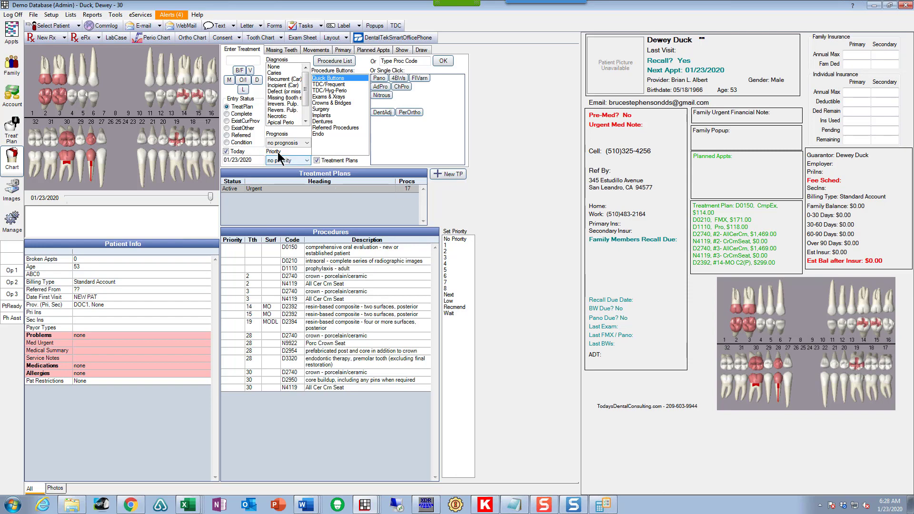
{"action": "left_click", "coordinate": [438, 177]}
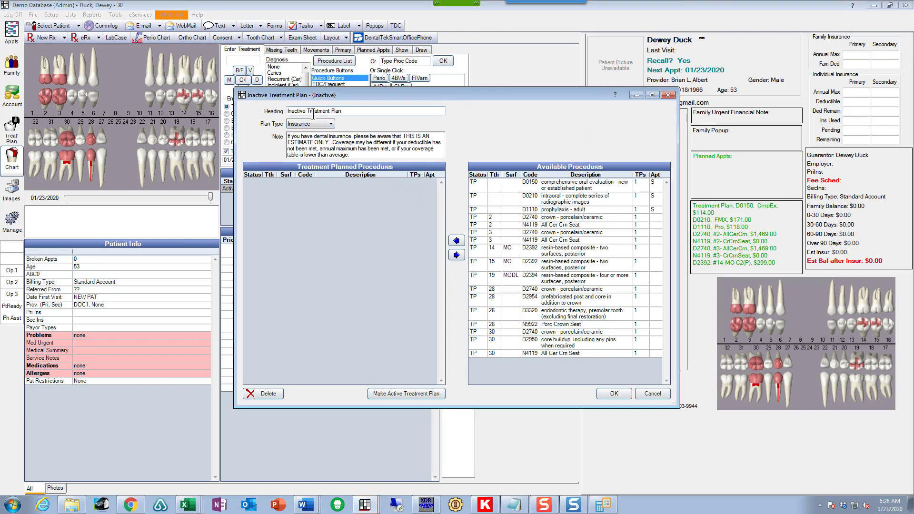
{"action": "left_click", "coordinate": [334, 107]}
{"action": "left_click_drag", "start_coordinate": [334, 107], "coordinate": [271, 113]}
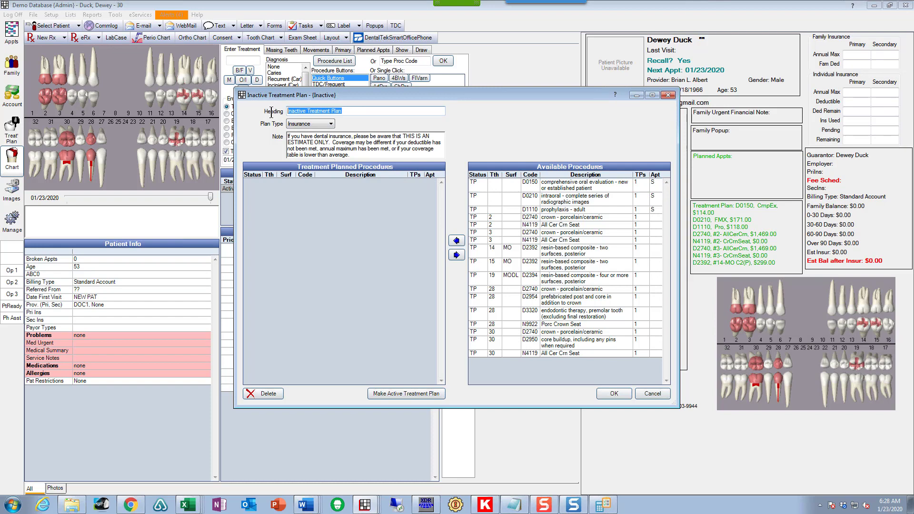
{"action": "type", "text": "Upper bridge +"}
{"action": "type", "text": "Urgent Tx"}
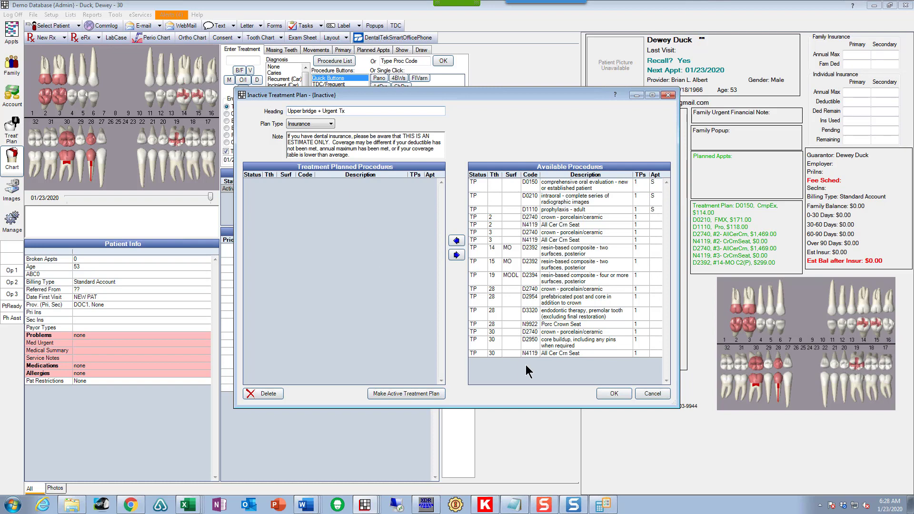
{"action": "left_click", "coordinate": [601, 389]}
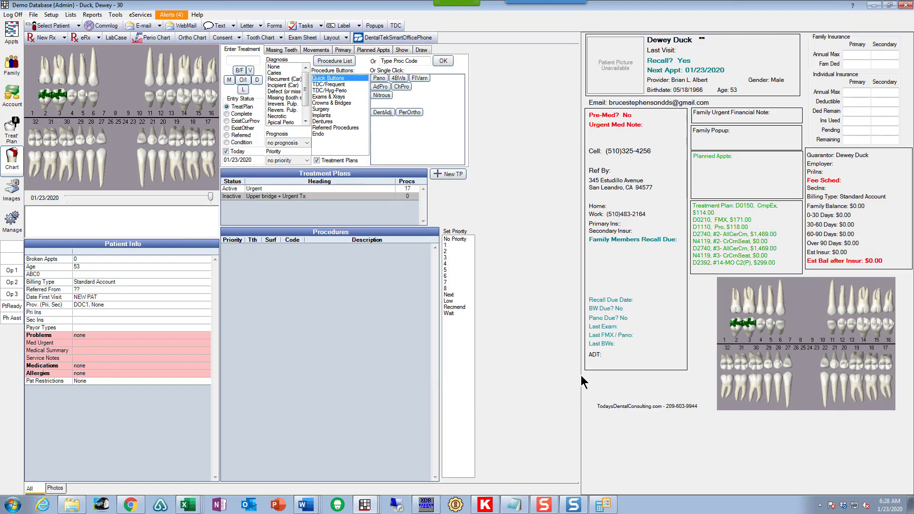
Treatment-plan an all-porcelain bridge on teeth 6 to 11 in the "Upper bridge + Urgent Tx" plan.
{"action": "left_click", "coordinate": [296, 188]}
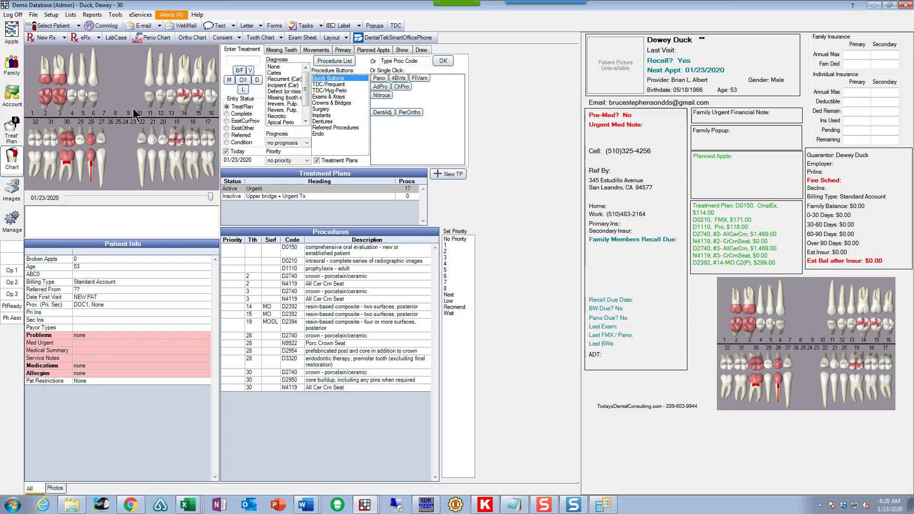
{"action": "left_click", "coordinate": [269, 197]}
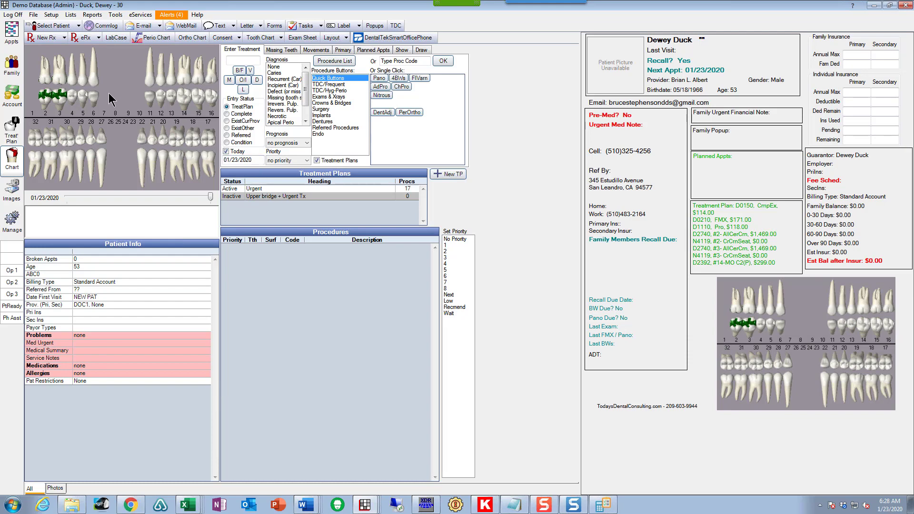
{"action": "left_click_drag", "start_coordinate": [97, 106], "coordinate": [149, 108]}
{"action": "left_click", "coordinate": [339, 103]}
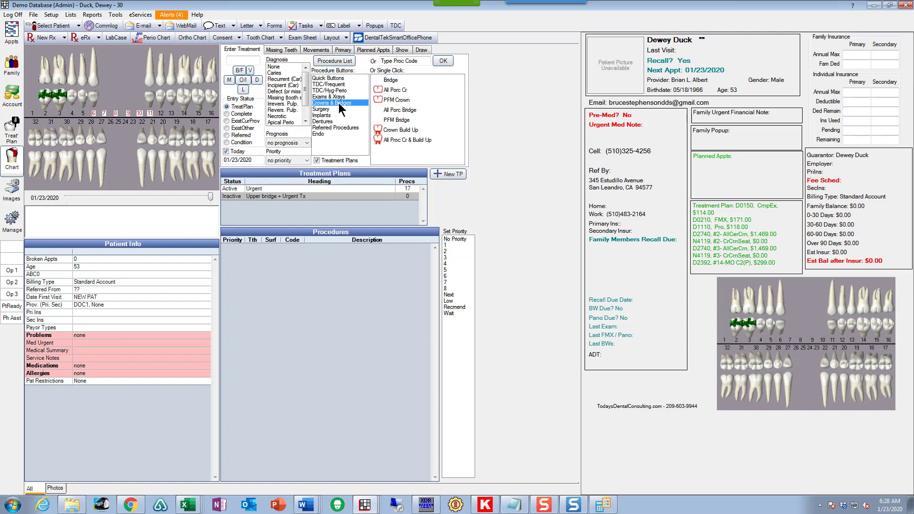
{"action": "left_click", "coordinate": [398, 113]}
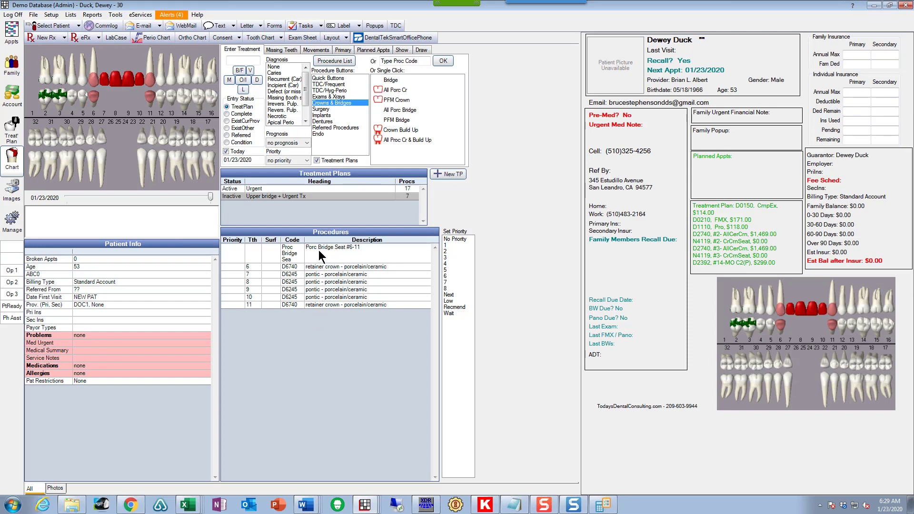
Add all available procedures to the "Upper bridge + Urgent Tx" treatment plan and save it.
{"action": "left_click", "coordinate": [285, 189]}
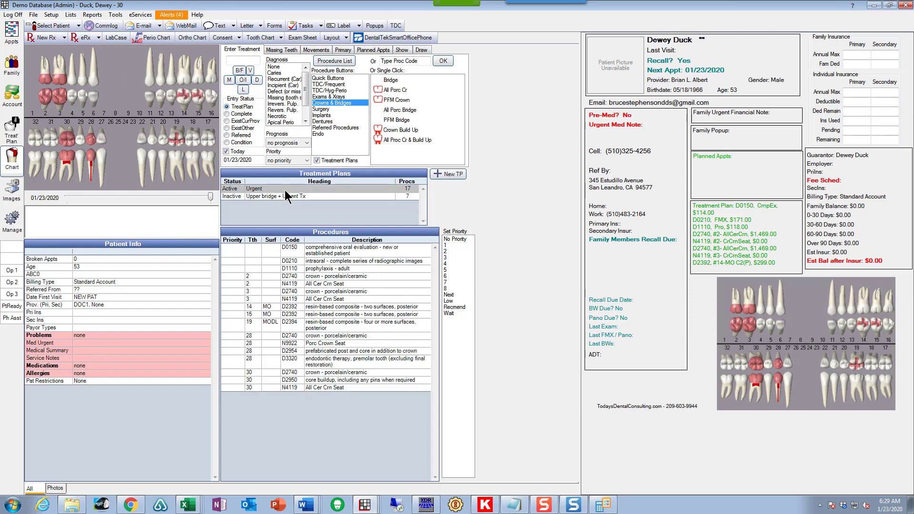
{"action": "left_click", "coordinate": [285, 196]}
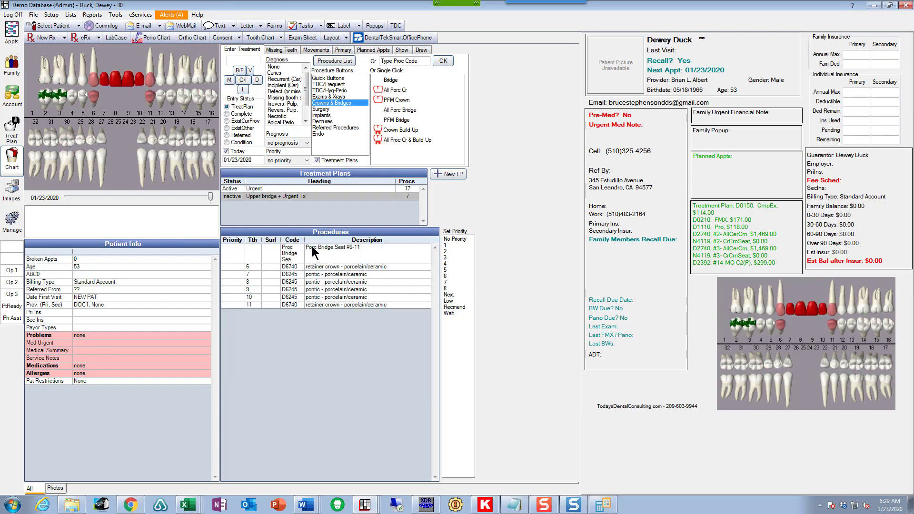
{"action": "double_click", "coordinate": [315, 195]}
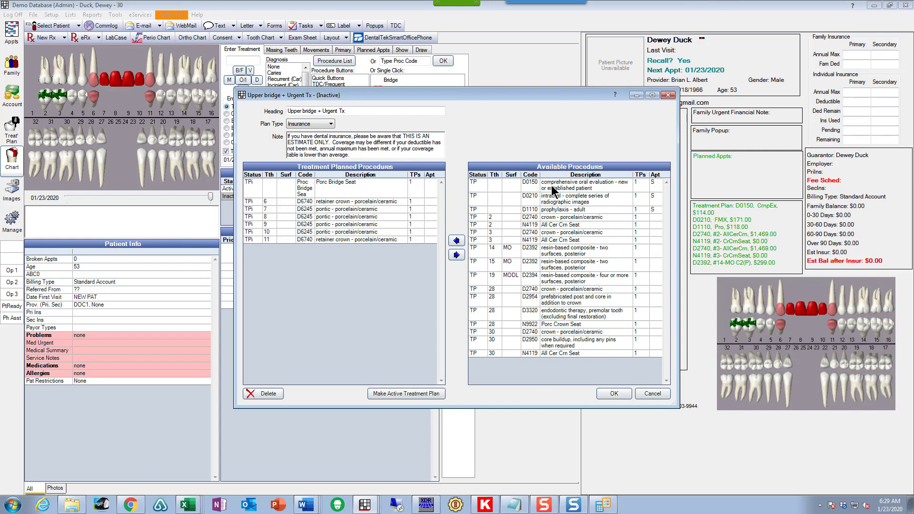
{"action": "left_click_drag", "start_coordinate": [552, 190], "coordinate": [545, 354]}
{"action": "left_click", "coordinate": [456, 241]}
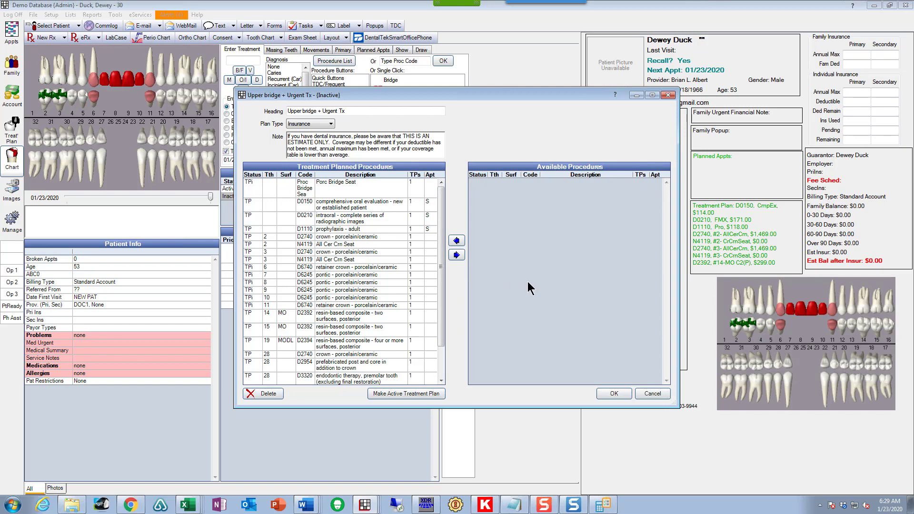
{"action": "left_click", "coordinate": [614, 394]}
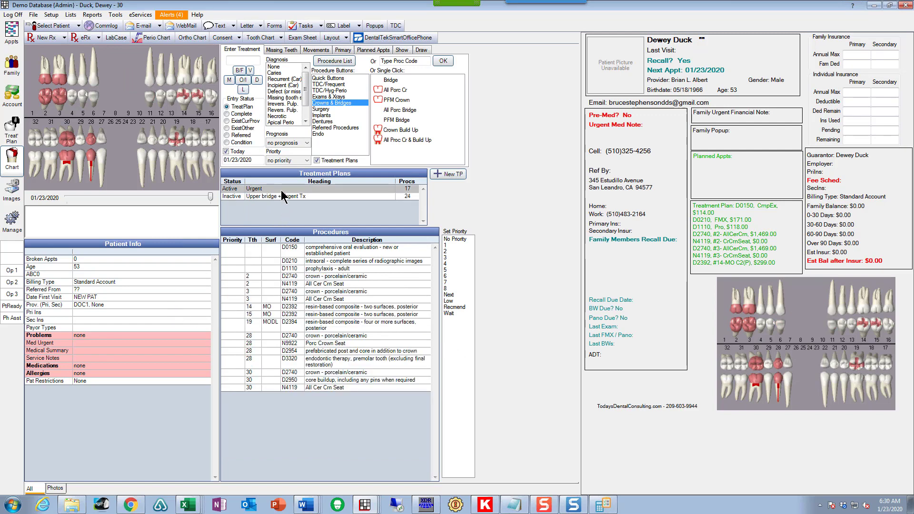
Compare the tooth chart and procedures of the "Upper bridge + Urgent Tx" plan with those of the Urgent plan.
{"action": "left_click", "coordinate": [281, 195]}
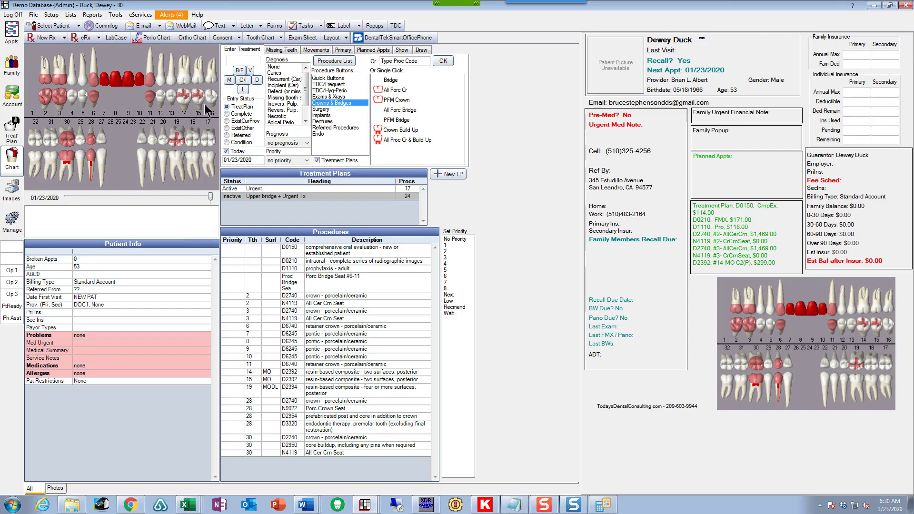
{"action": "left_click", "coordinate": [234, 191]}
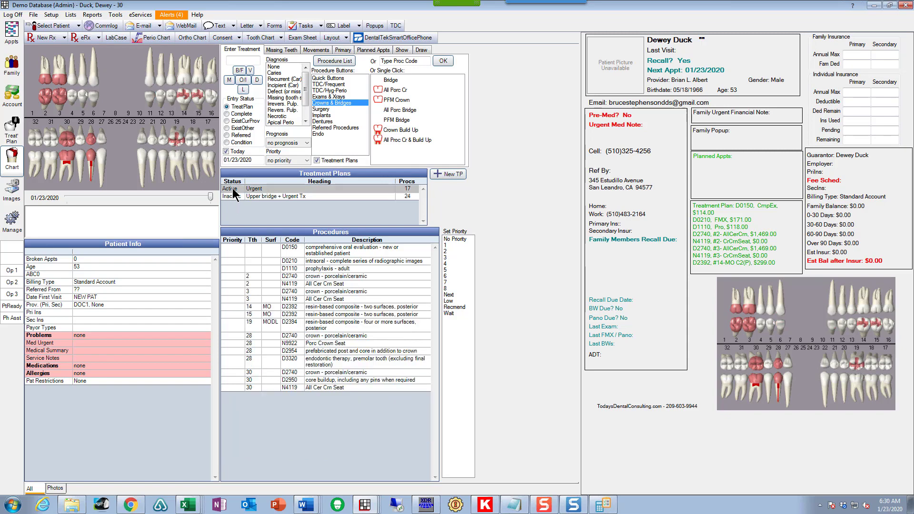
{"action": "left_click", "coordinate": [232, 197]}
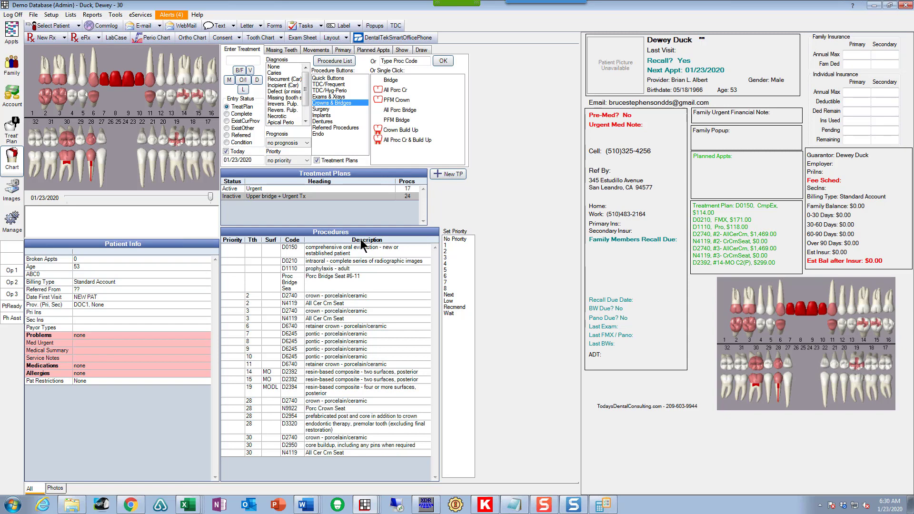
Create a new treatment plan headed "Ideal" and add an all-porcelain bridge on teeth 22 to 27 to it.
{"action": "left_click", "coordinate": [448, 175]}
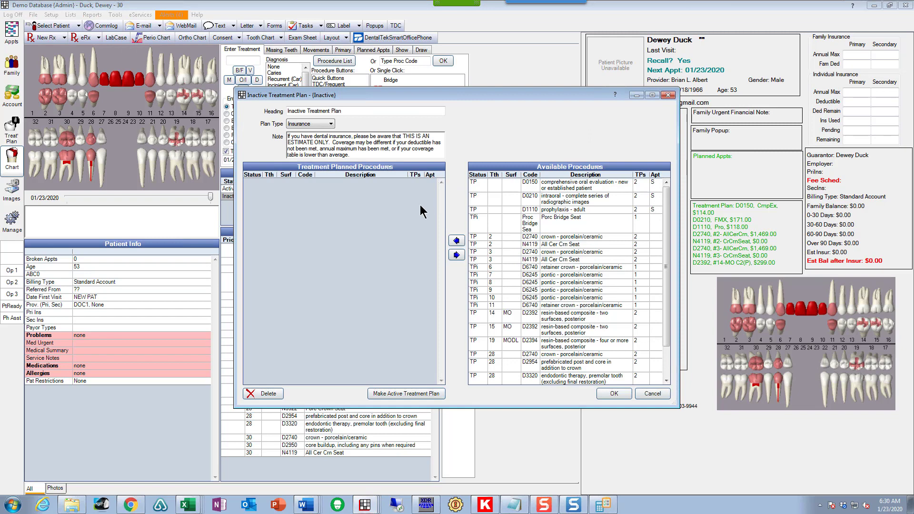
{"action": "left_click_drag", "start_coordinate": [349, 111], "coordinate": [273, 114]}
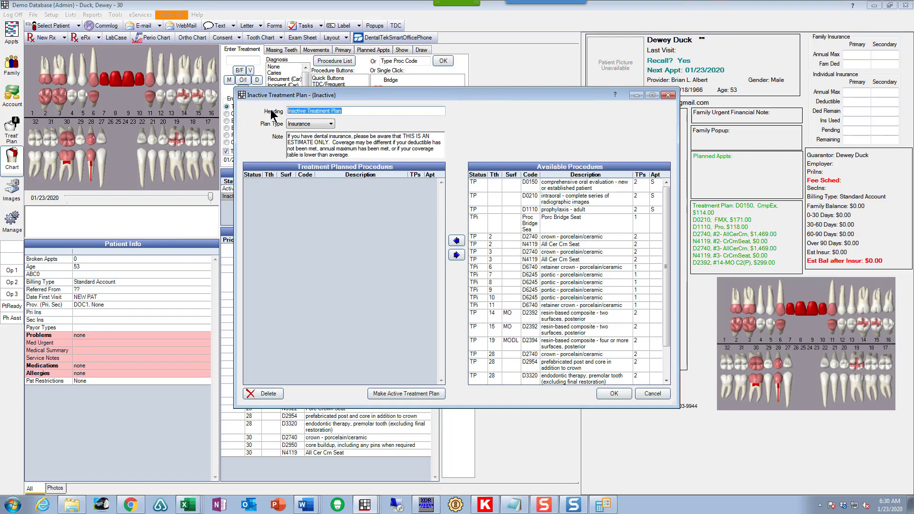
{"action": "type", "text": "Ideal"}
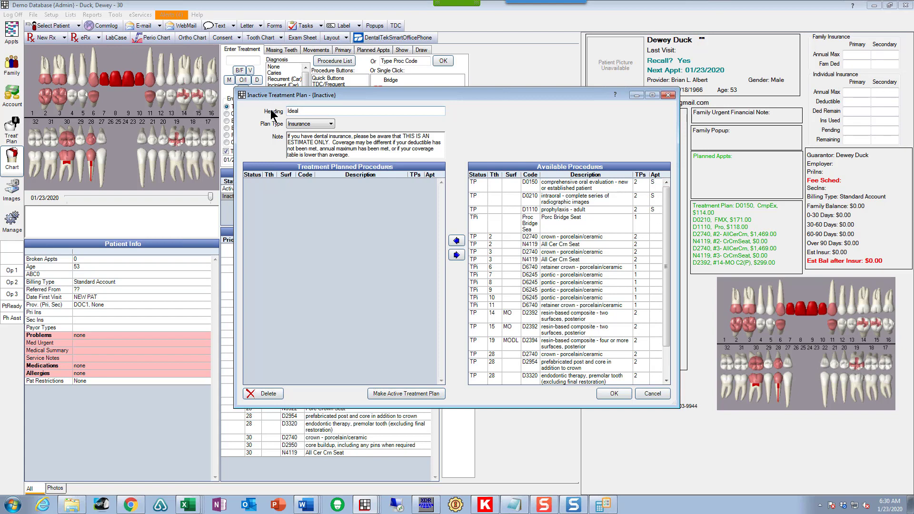
{"action": "left_click", "coordinate": [613, 394]}
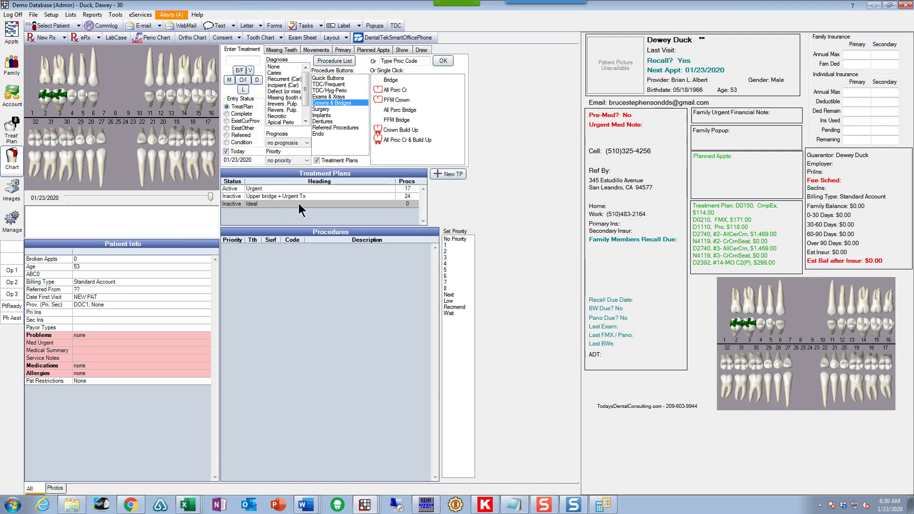
{"action": "left_click_drag", "start_coordinate": [101, 145], "coordinate": [139, 143]}
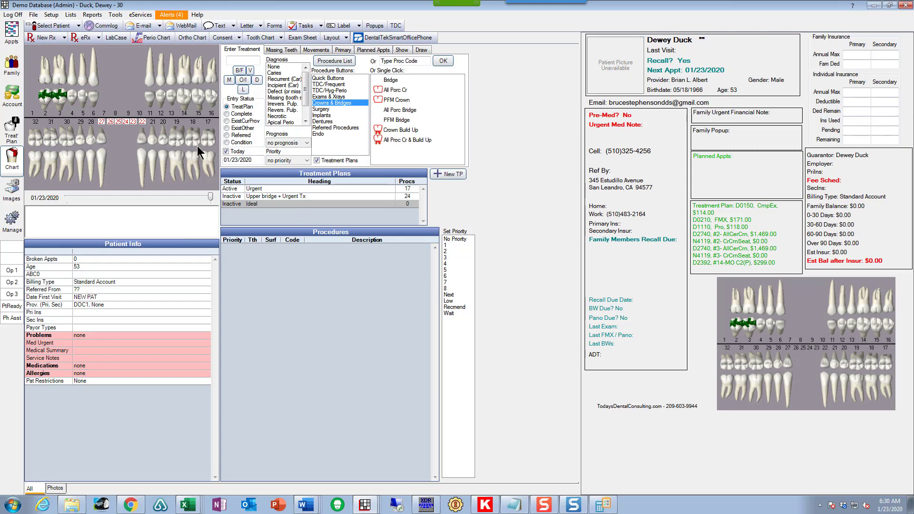
{"action": "left_click", "coordinate": [392, 110]}
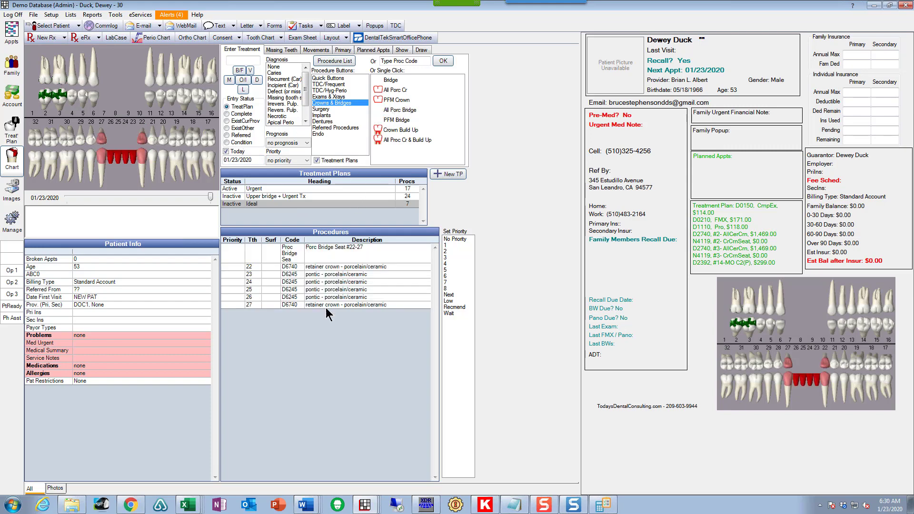
Add all available procedures, including the upper bridge, to the "Ideal" treatment plan and save it.
{"action": "left_click", "coordinate": [270, 197]}
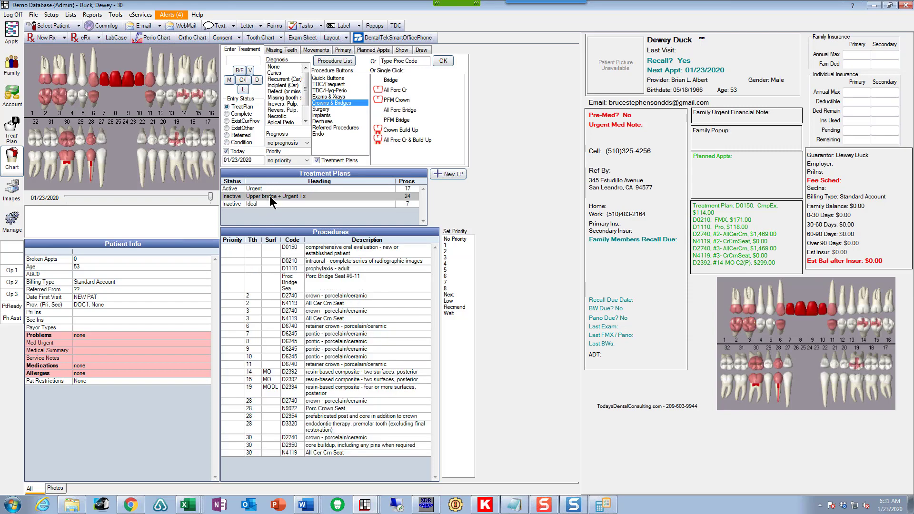
{"action": "left_click", "coordinate": [269, 204]}
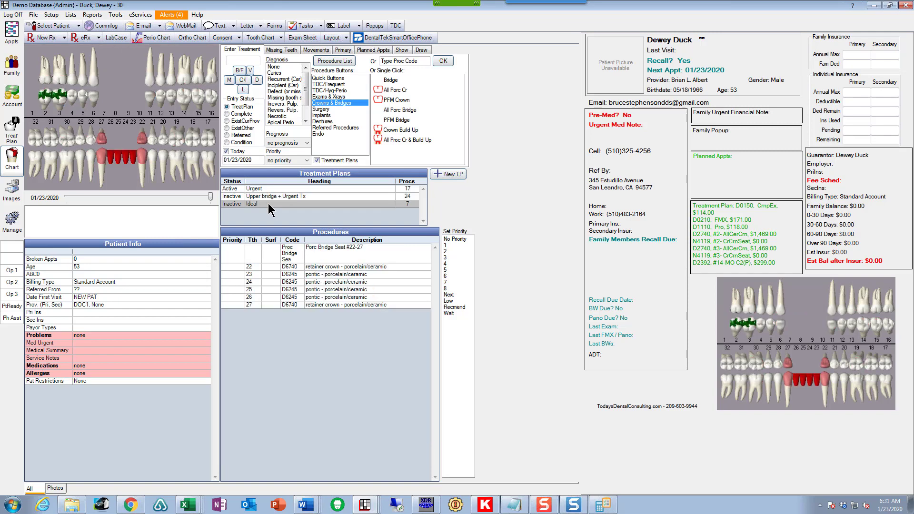
{"action": "double_click", "coordinate": [269, 205]}
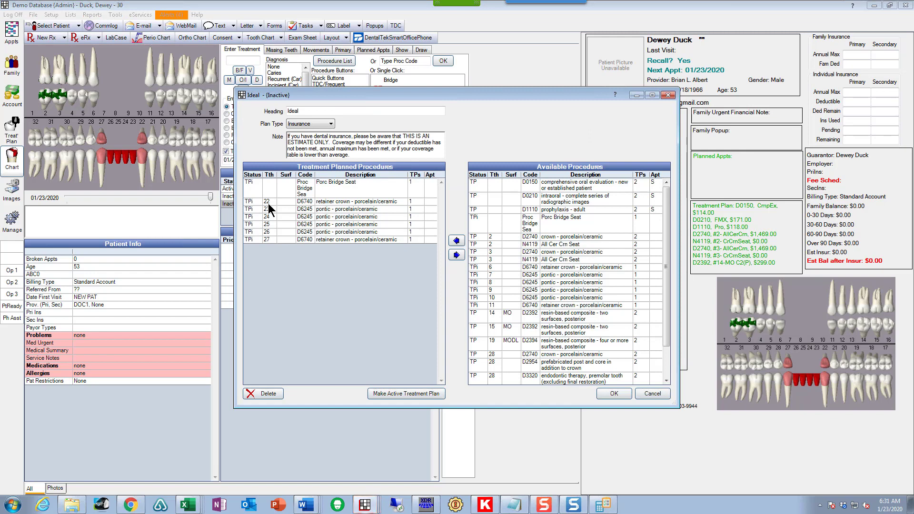
{"action": "left_click_drag", "start_coordinate": [552, 191], "coordinate": [543, 393]}
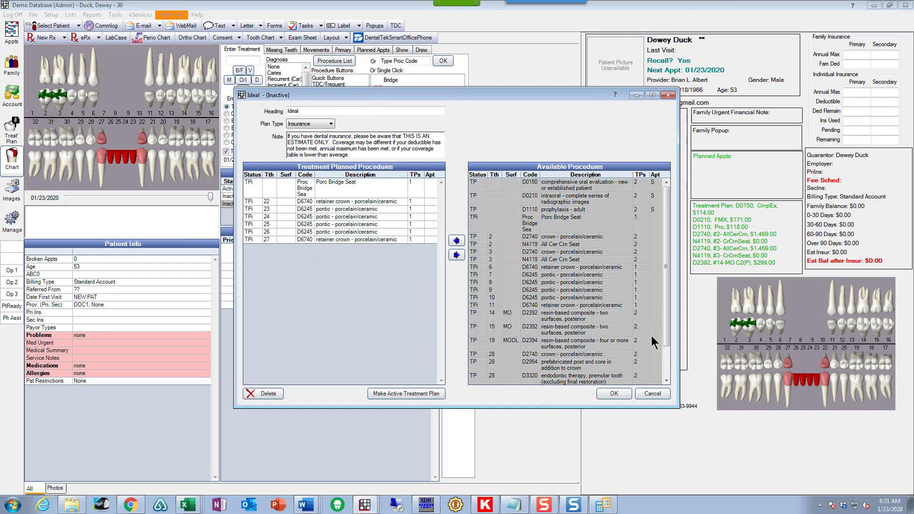
{"action": "left_click_drag", "start_coordinate": [666, 324], "coordinate": [668, 389]}
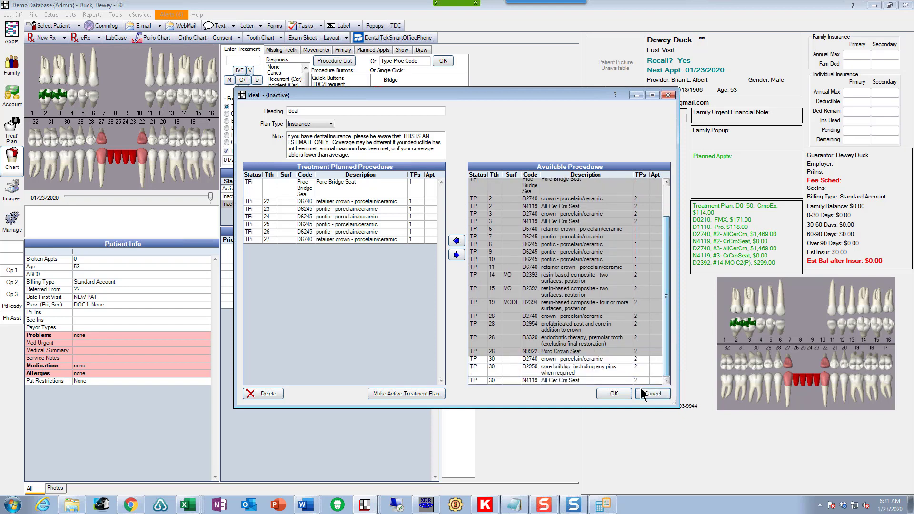
{"action": "left_click", "coordinate": [604, 366], "text": "shift"}
{"action": "left_click", "coordinate": [604, 381], "text": "shift"}
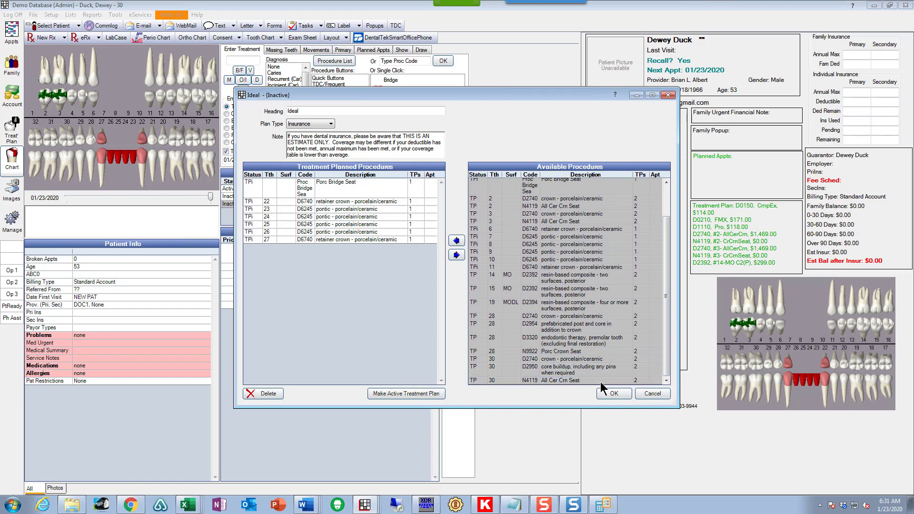
{"action": "left_click", "coordinate": [458, 241]}
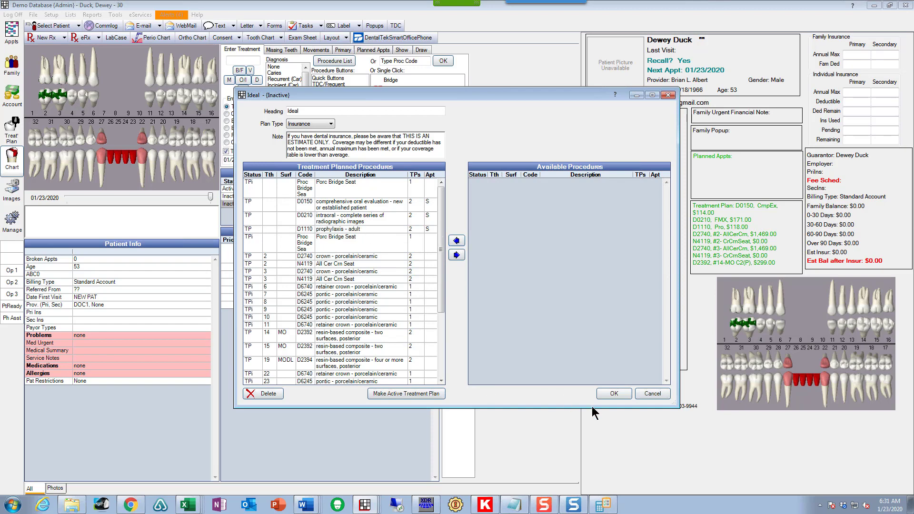
{"action": "left_click", "coordinate": [612, 395]}
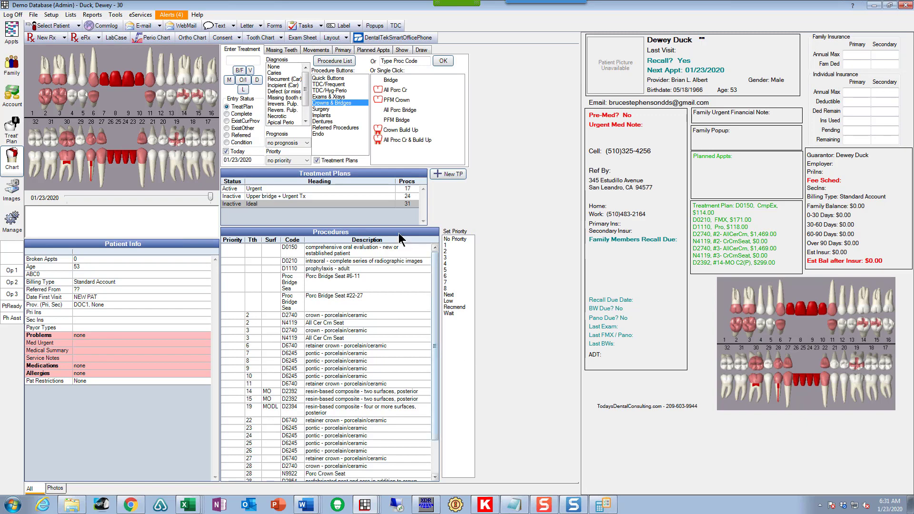
Review the Urgent, "Upper bridge + Urgent Tx" and Ideal treatment plans one after another in the chart.
{"action": "left_click", "coordinate": [333, 189]}
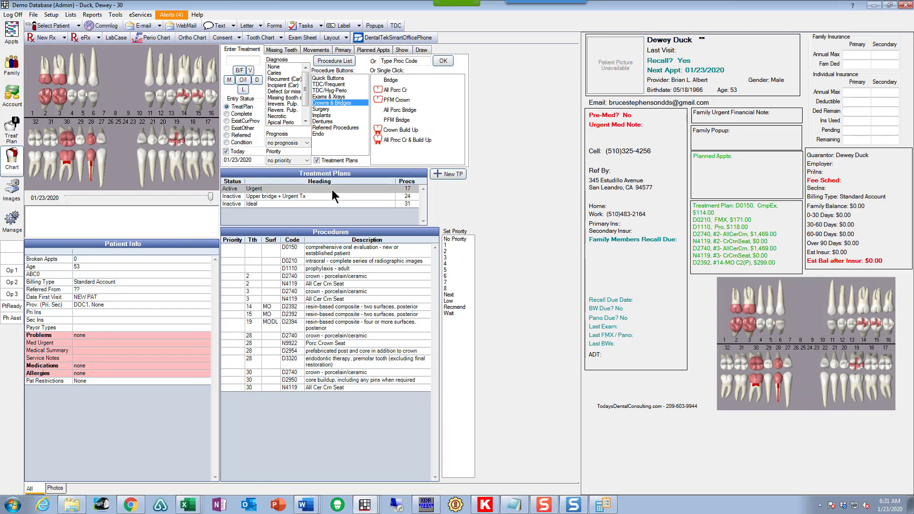
{"action": "left_click", "coordinate": [330, 196]}
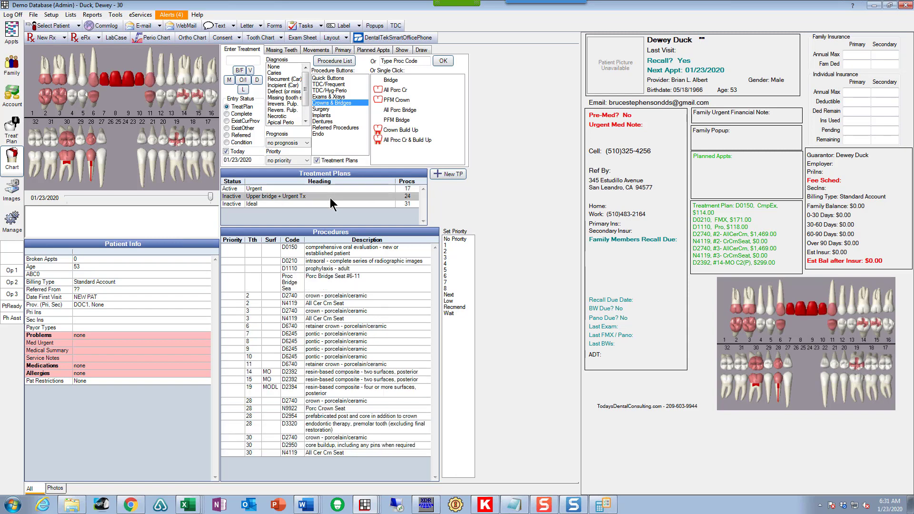
{"action": "left_click", "coordinate": [330, 202]}
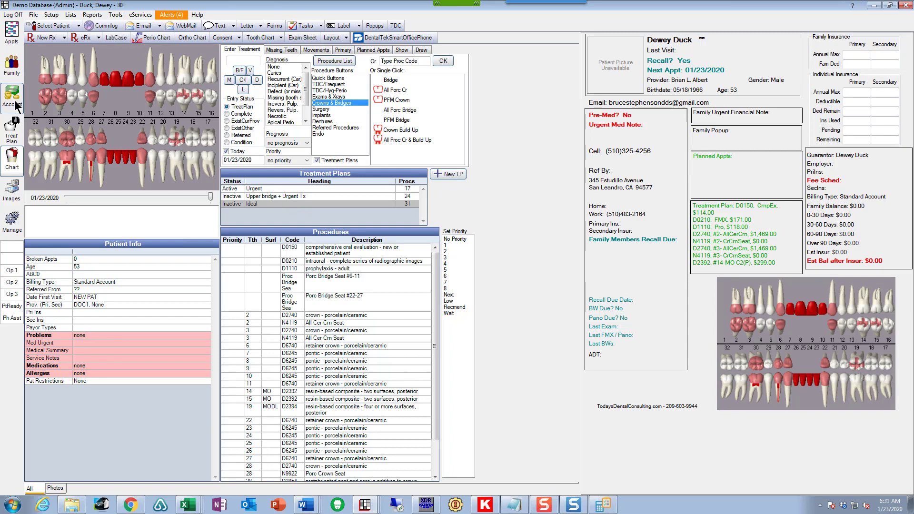
Compare the procedure fees and totals of the Urgent, "Upper bridge + Urgent Tx" and Ideal plans in the treatment plan module.
{"action": "left_click", "coordinate": [12, 135]}
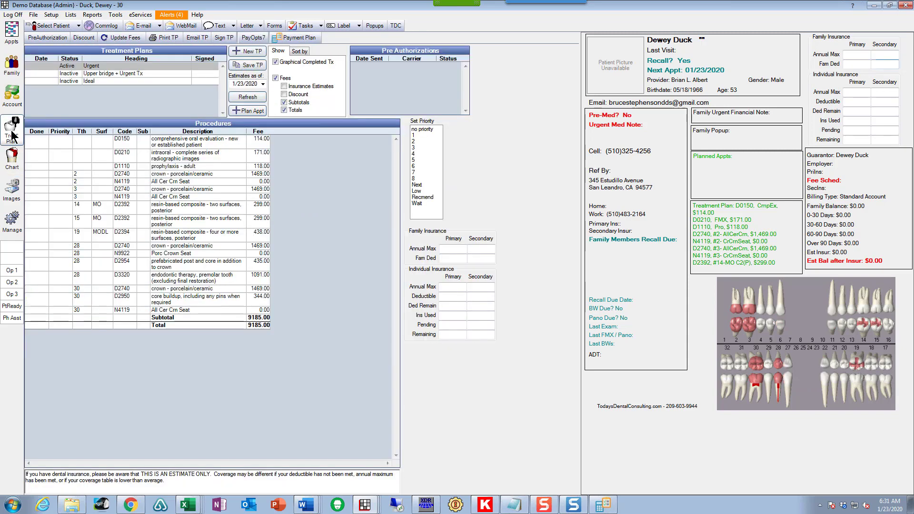
{"action": "left_click", "coordinate": [116, 73]}
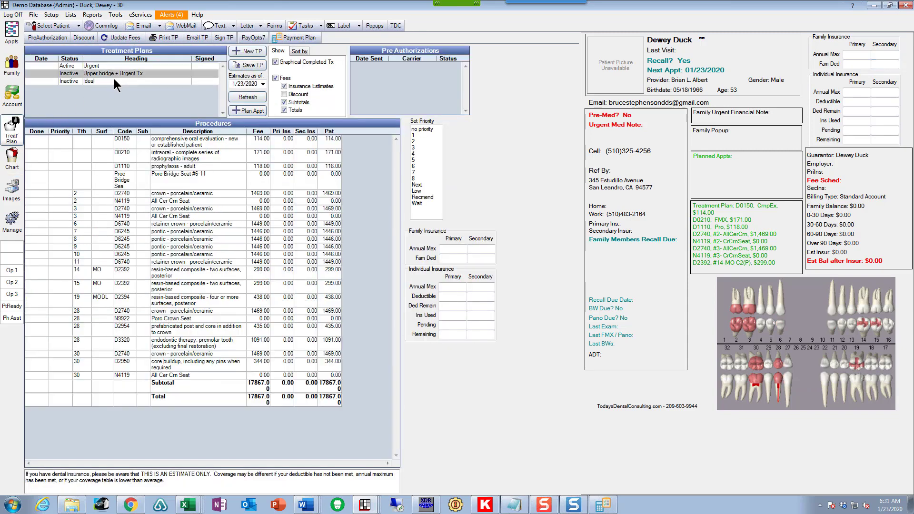
{"action": "left_click", "coordinate": [114, 82]}
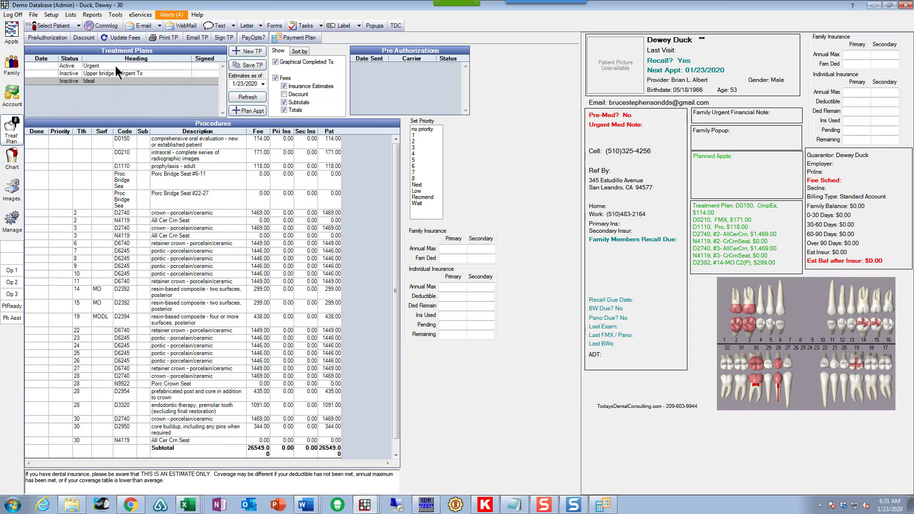
{"action": "left_click", "coordinate": [116, 66]}
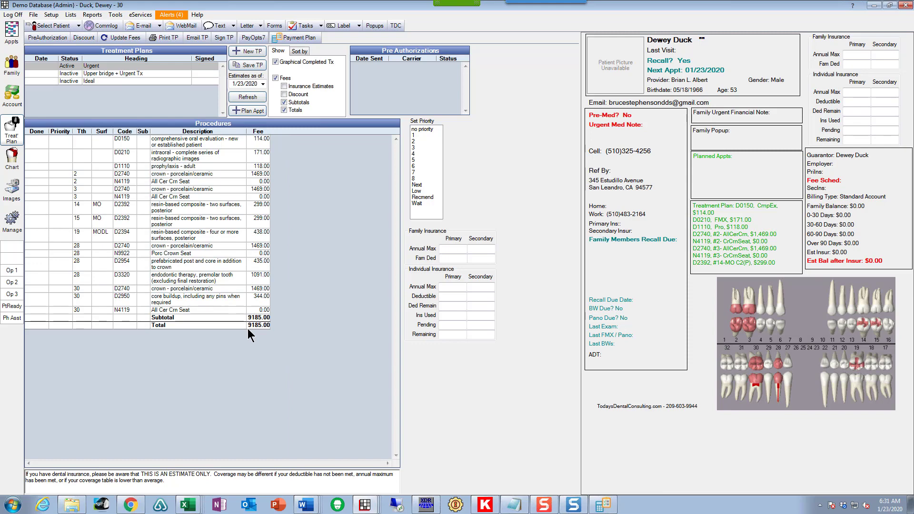
{"action": "left_click", "coordinate": [117, 71]}
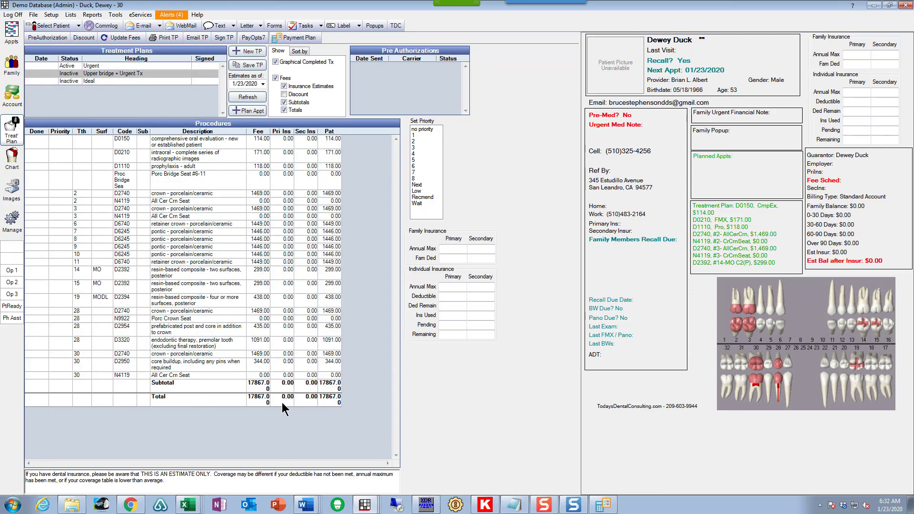
{"action": "left_click", "coordinate": [104, 81]}
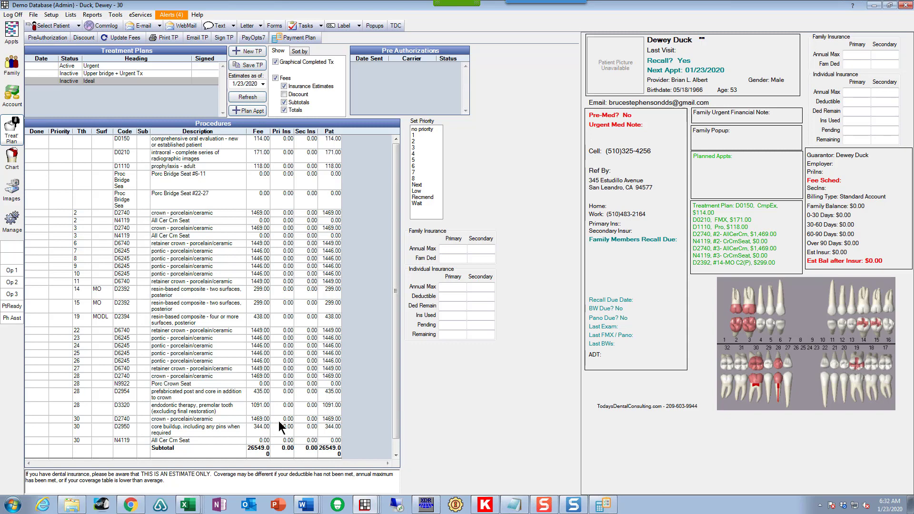
Add an insurance plan with the patient as subscriber, choosing Delta Dental CA as the carrier and entering the subscriber ID.
{"action": "left_click", "coordinate": [11, 71]}
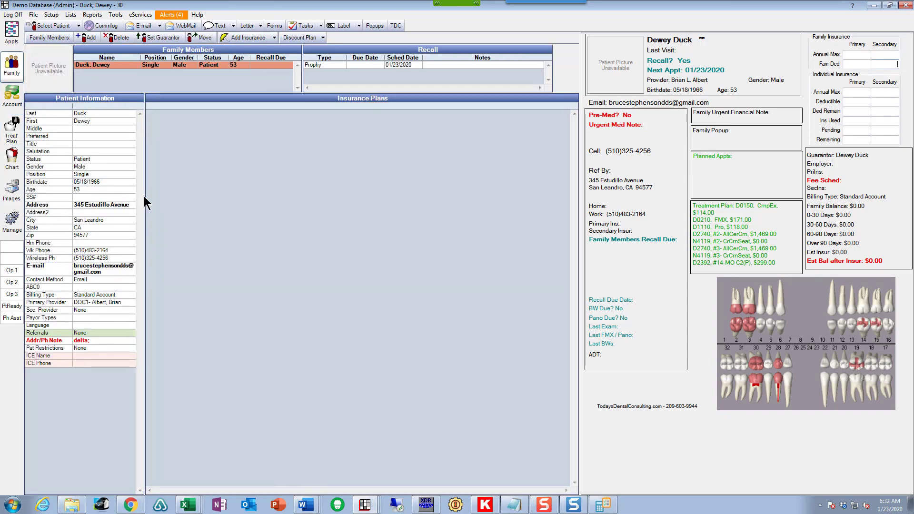
{"action": "left_click", "coordinate": [243, 41]}
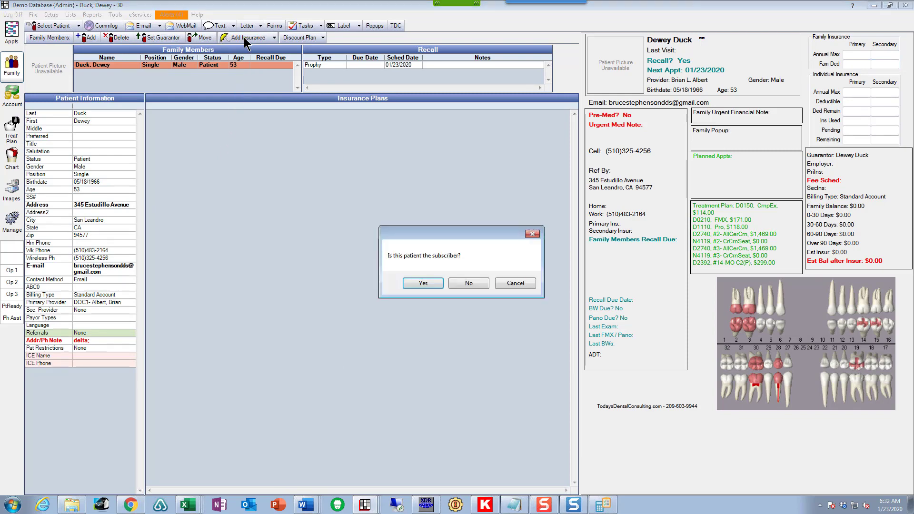
{"action": "left_click", "coordinate": [418, 283]}
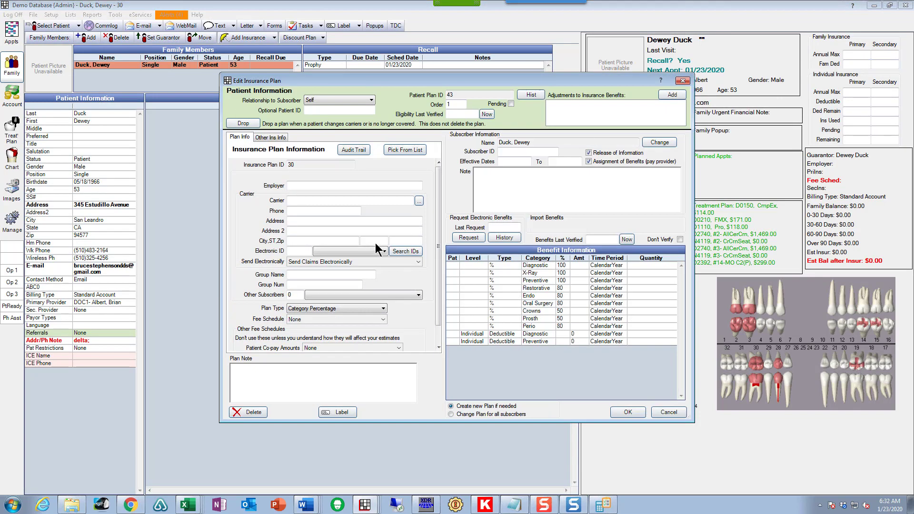
{"action": "left_click", "coordinate": [314, 201]}
{"action": "type", "text": "De"}
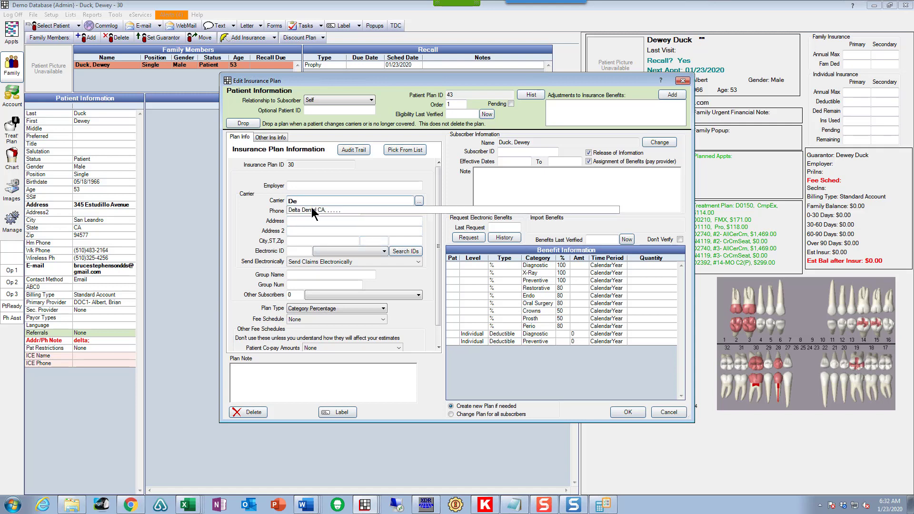
{"action": "left_click", "coordinate": [312, 210]}
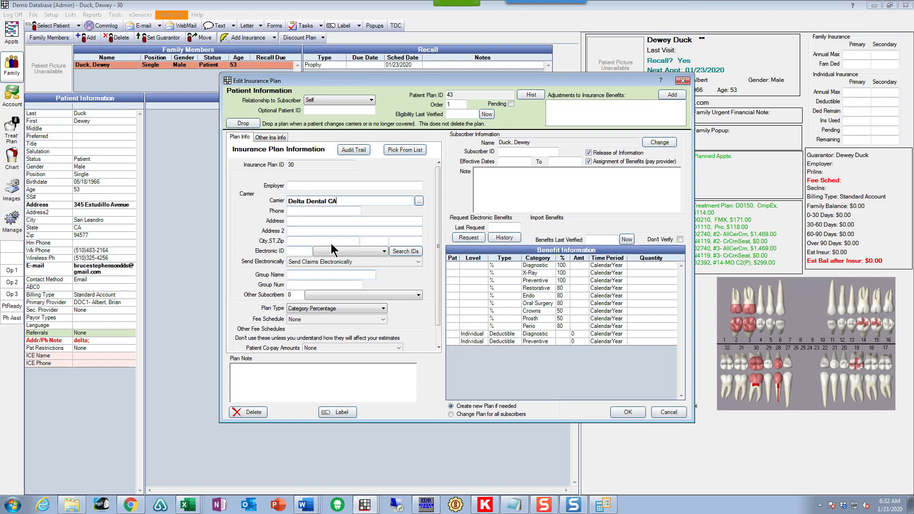
{"action": "left_click", "coordinate": [505, 152]}
{"action": "type", "text": "1234"}
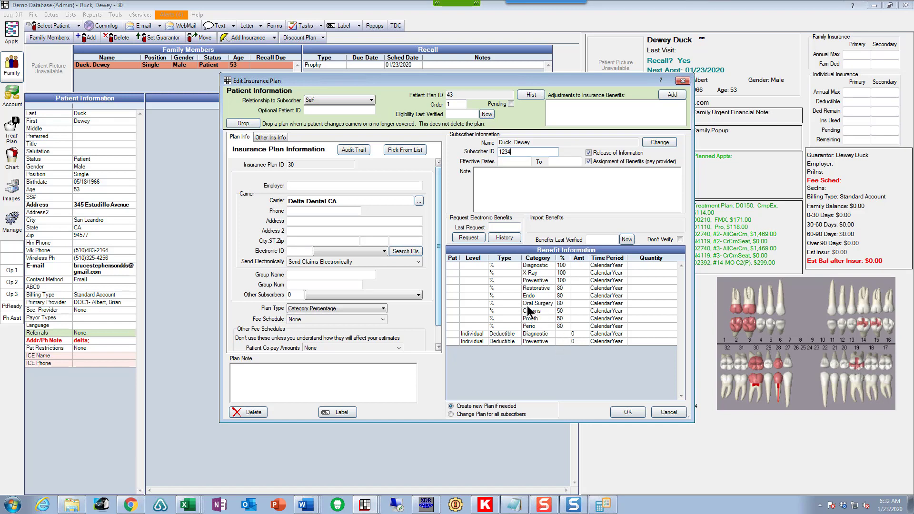
Set the individual annual maximum in the insurance plan's benefits to 5000.
{"action": "double_click", "coordinate": [516, 292]}
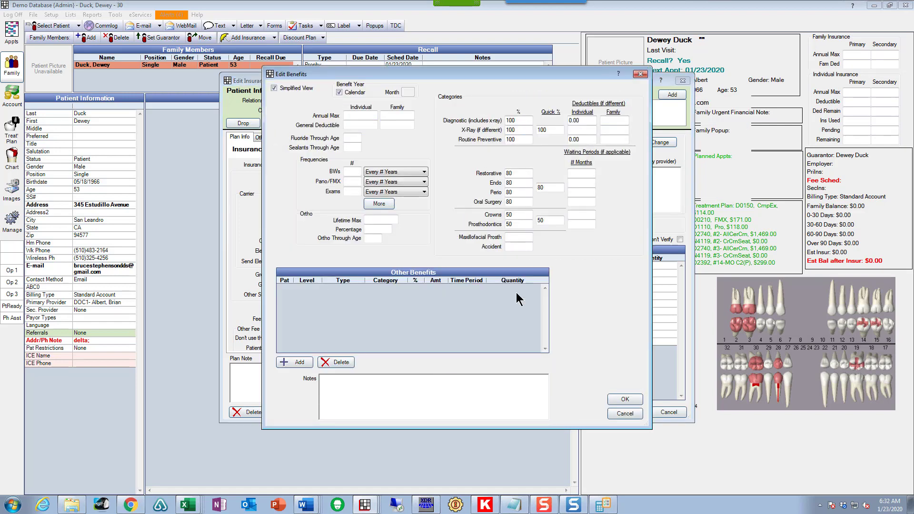
{"action": "left_click", "coordinate": [357, 116]}
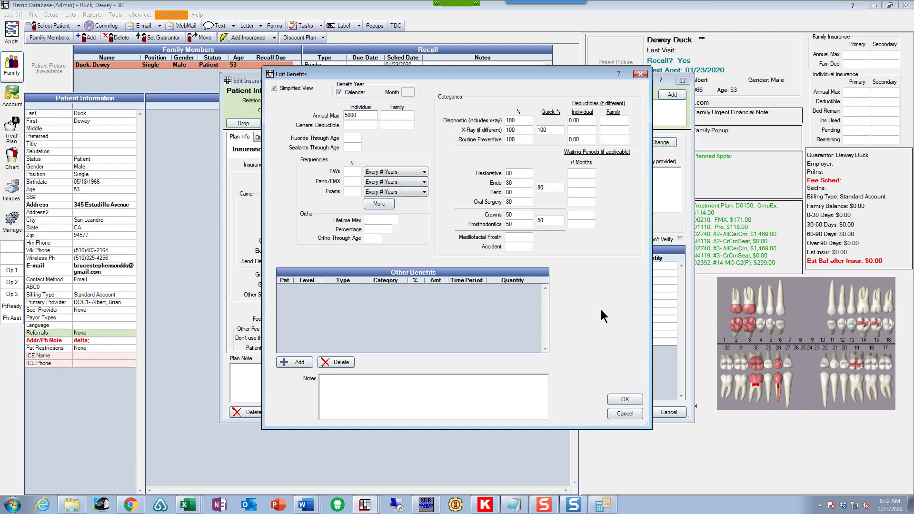
{"action": "left_click", "coordinate": [624, 401]}
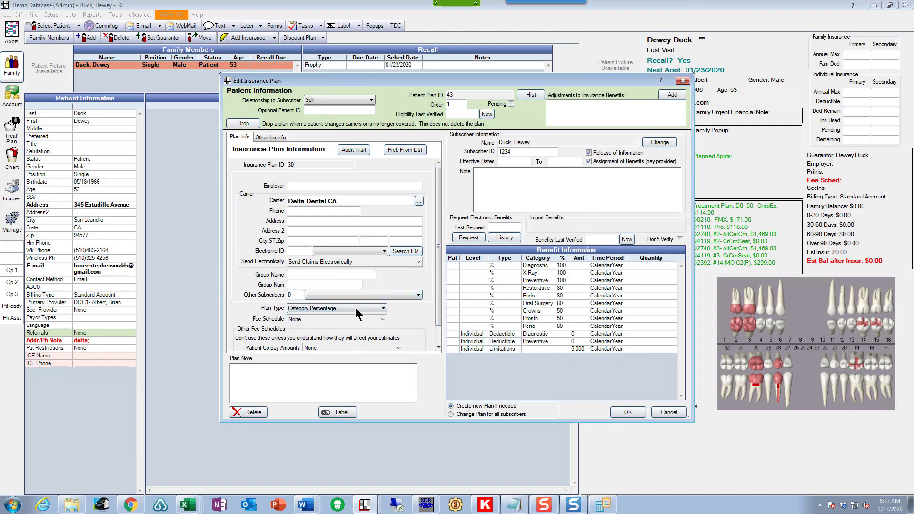
Assign the Insur 2 fee schedule to the Delta Dental CA plan and save the insurance plan.
{"action": "left_click", "coordinate": [383, 320]}
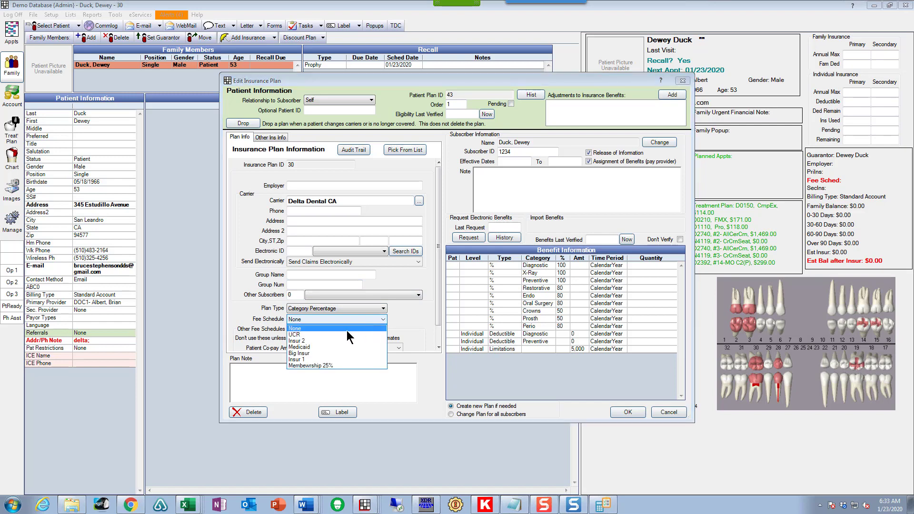
{"action": "left_click", "coordinate": [318, 340]}
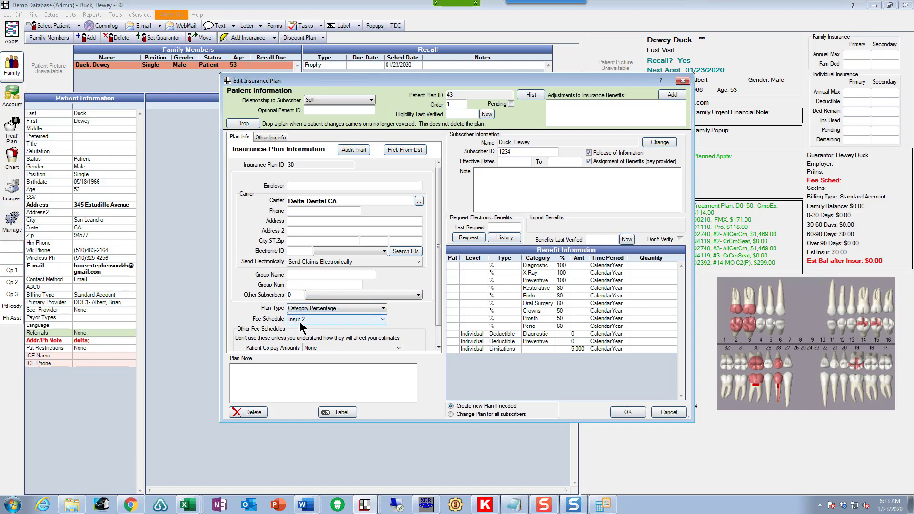
{"action": "left_click", "coordinate": [628, 413]}
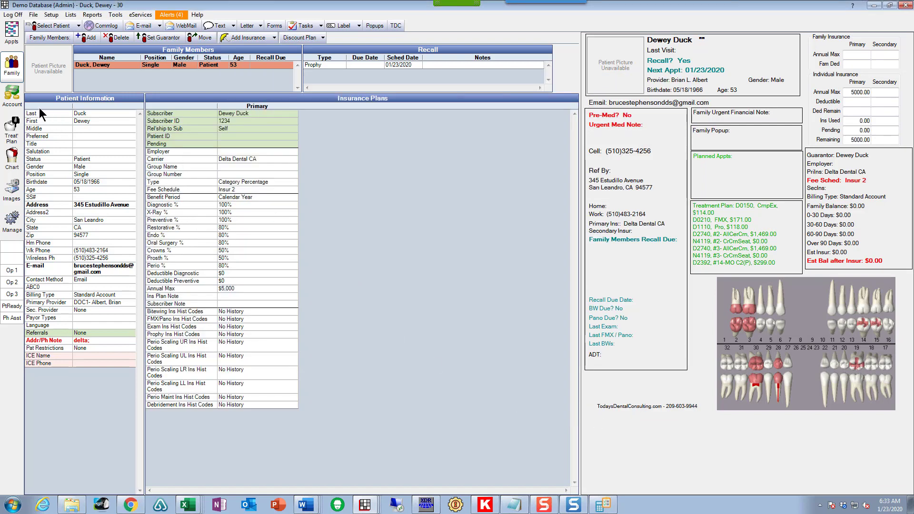
Update all fees and insurance estimates on the Urgent treatment plan to the patient's current fees.
{"action": "left_click", "coordinate": [12, 129]}
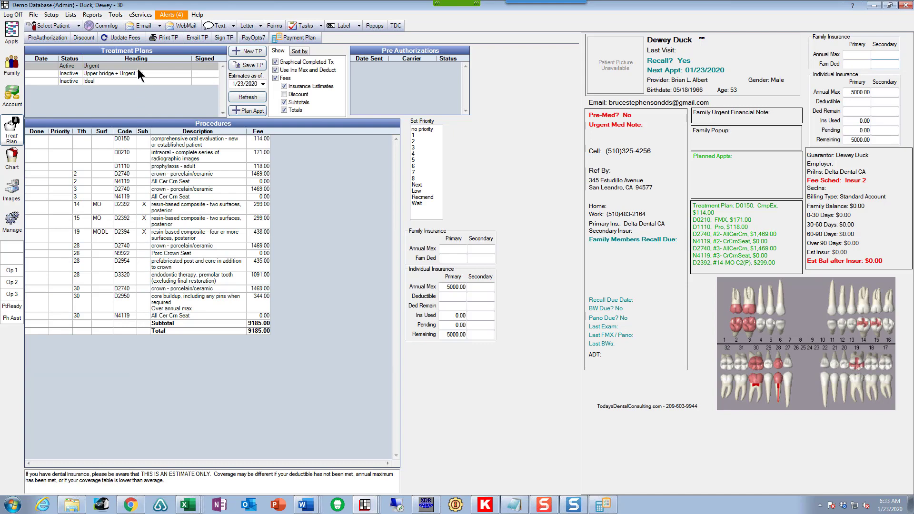
{"action": "left_click", "coordinate": [124, 37]}
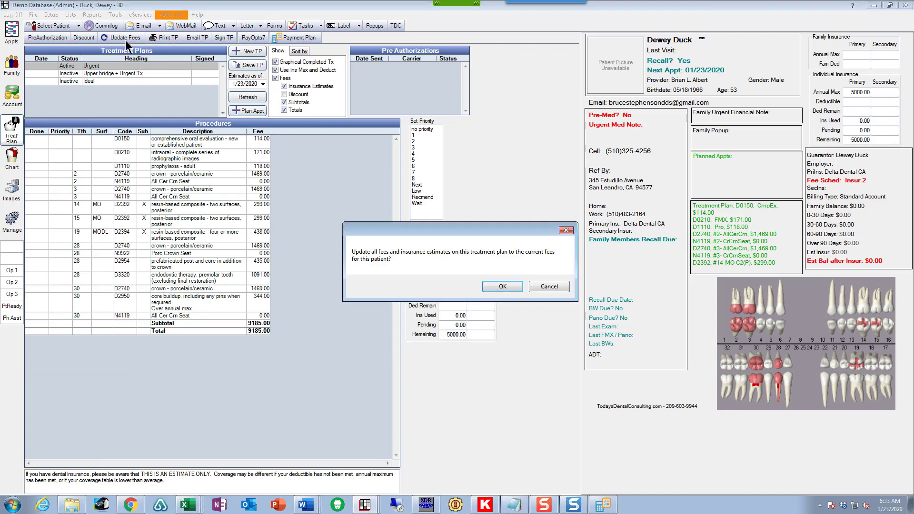
{"action": "left_click", "coordinate": [501, 286]}
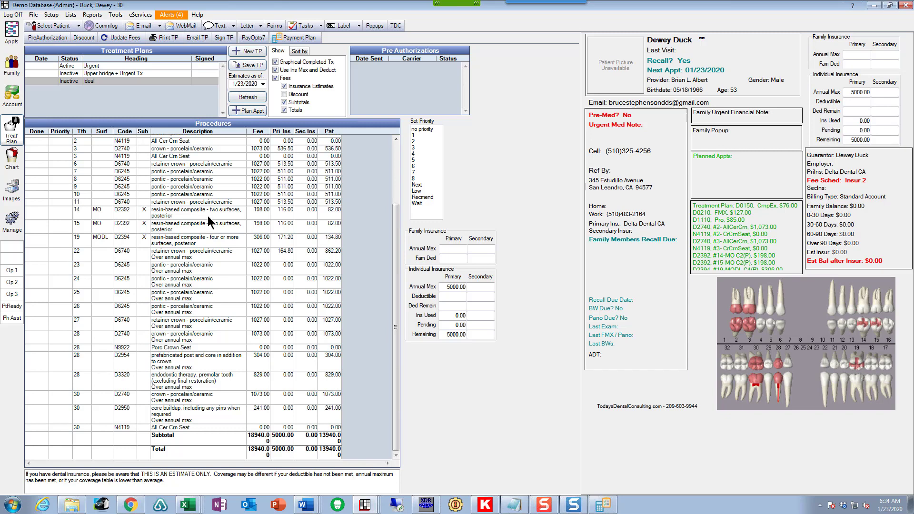
Save a dated copy of each treatment plan: Urgent, "Upper bridge + Urgent Tx" and Ideal.
{"action": "left_click", "coordinate": [115, 65]}
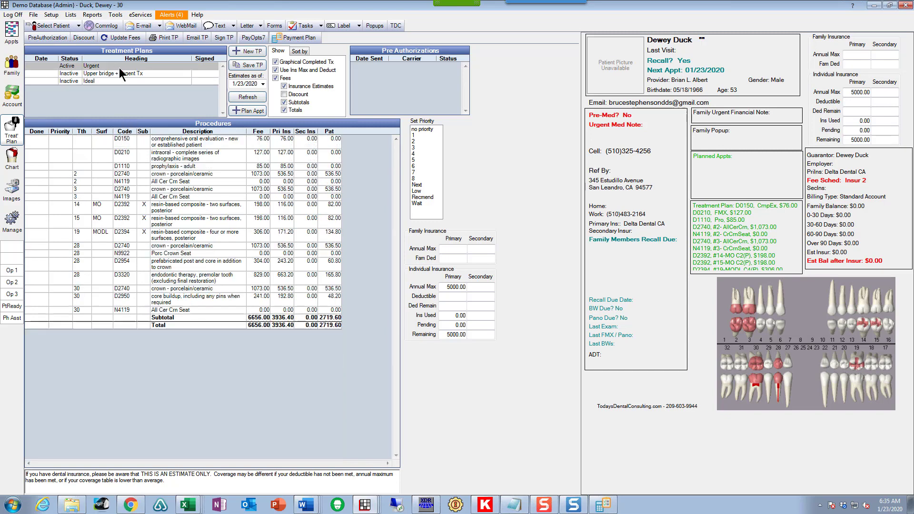
{"action": "left_click", "coordinate": [244, 64]}
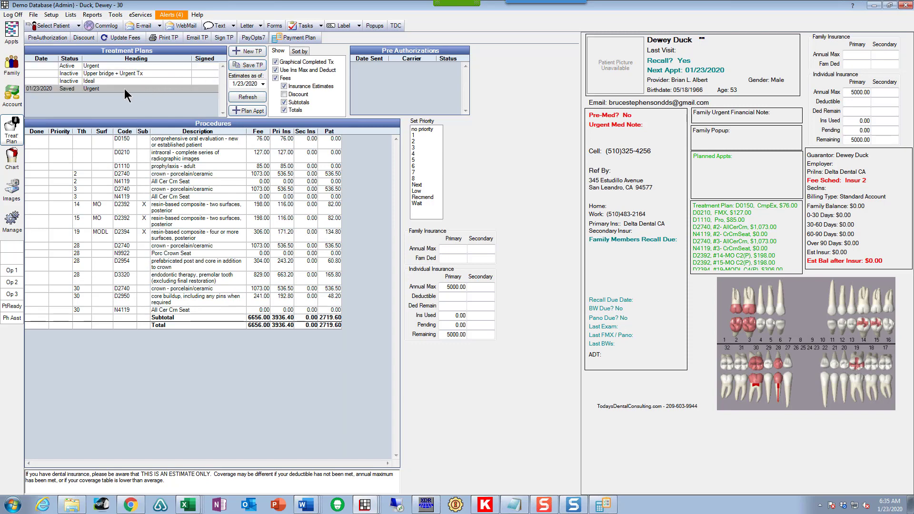
{"action": "left_click", "coordinate": [123, 73]}
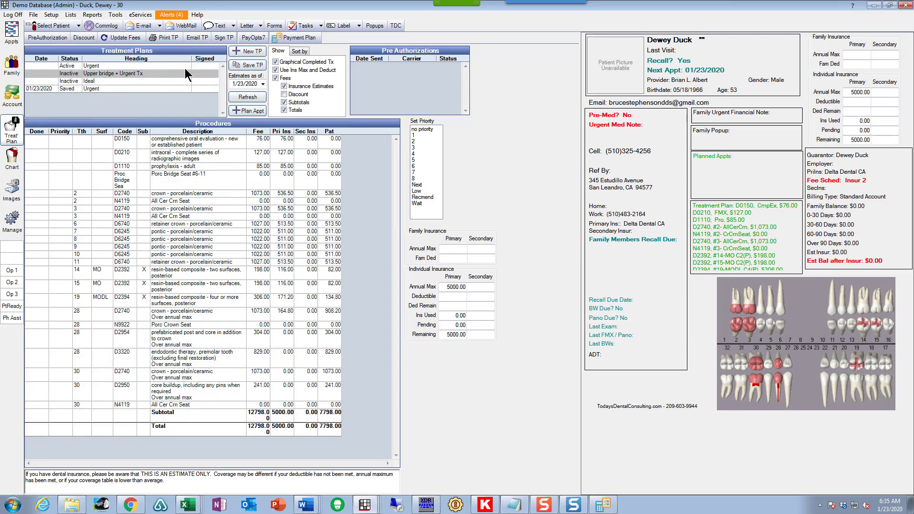
{"action": "left_click", "coordinate": [247, 64]}
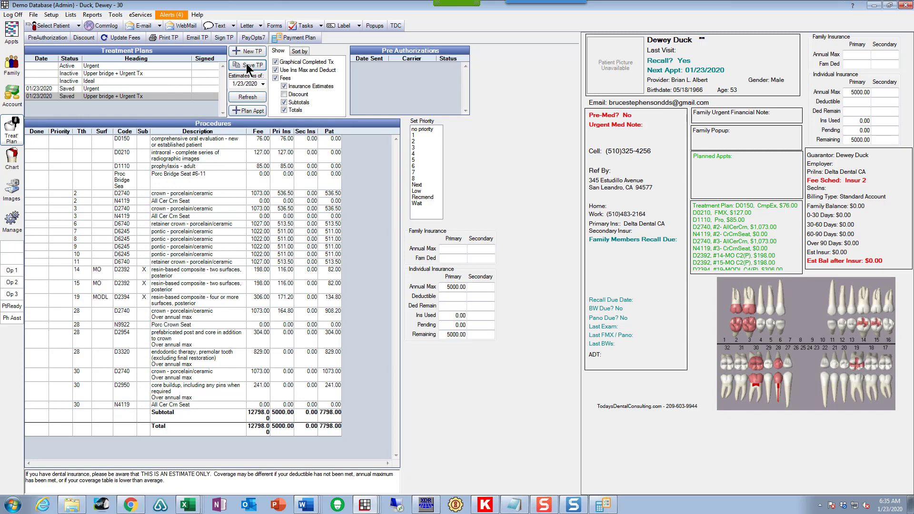
{"action": "left_click", "coordinate": [134, 81]}
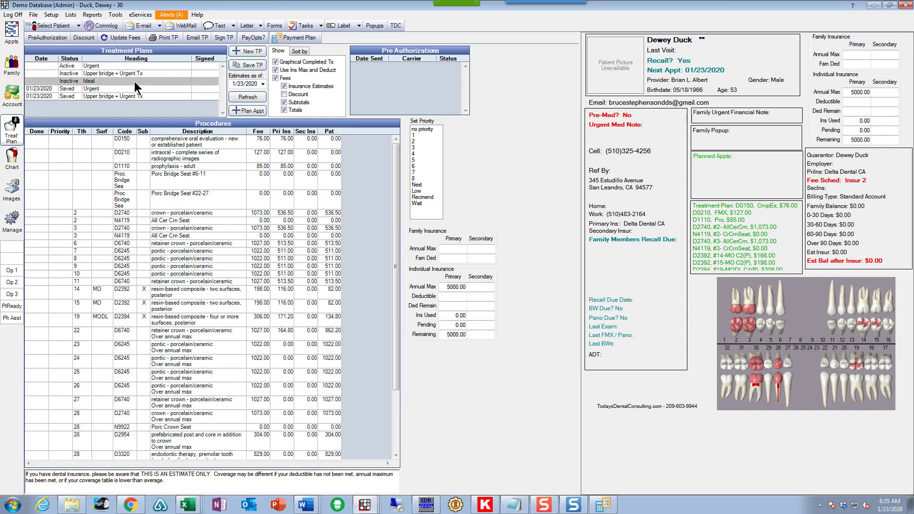
{"action": "left_click", "coordinate": [252, 67]}
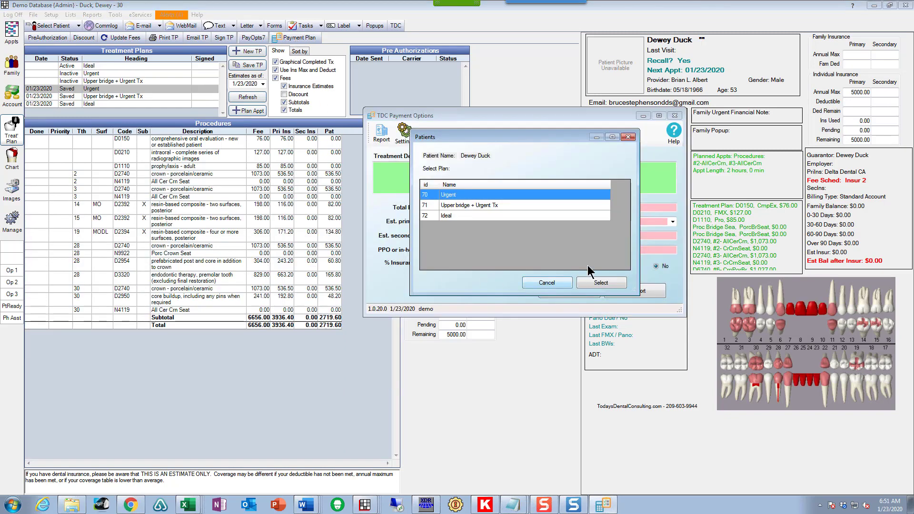
Load the saved Urgent plan into the payment options tool, preview its payment options report, and close the preview.
{"action": "left_click", "coordinate": [452, 206]}
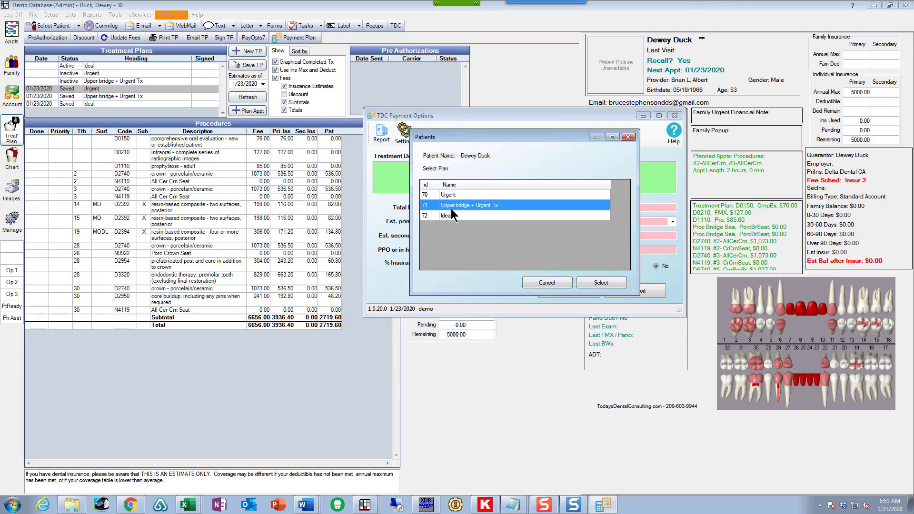
{"action": "left_click", "coordinate": [453, 215]}
{"action": "left_click", "coordinate": [456, 195]}
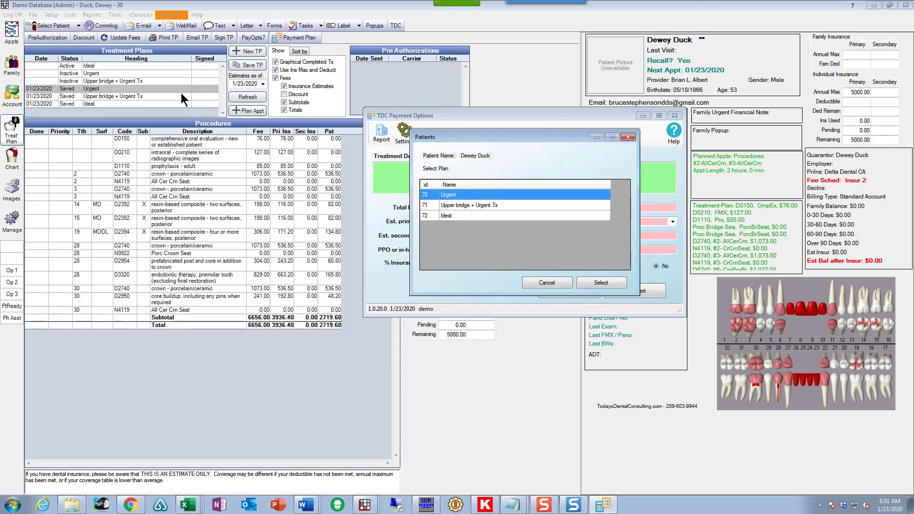
{"action": "left_click", "coordinate": [597, 281]}
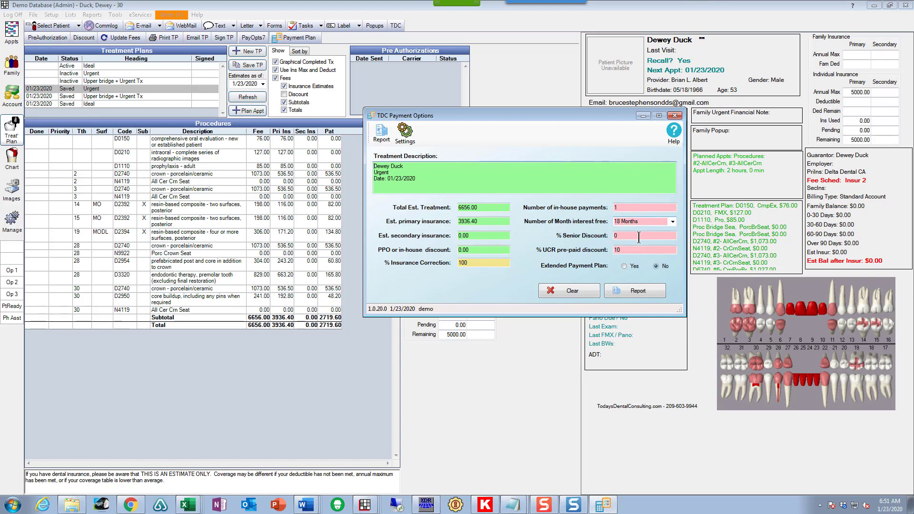
{"action": "left_click", "coordinate": [627, 289]}
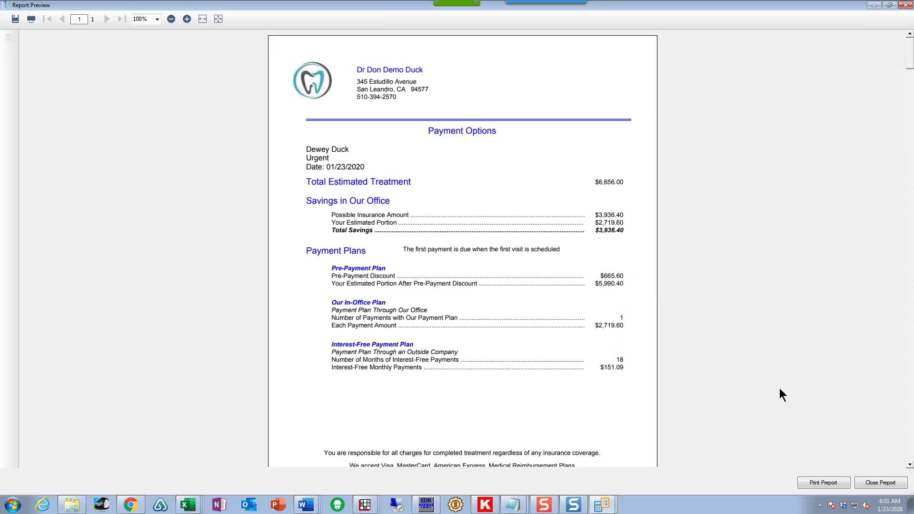
{"action": "left_click", "coordinate": [872, 482]}
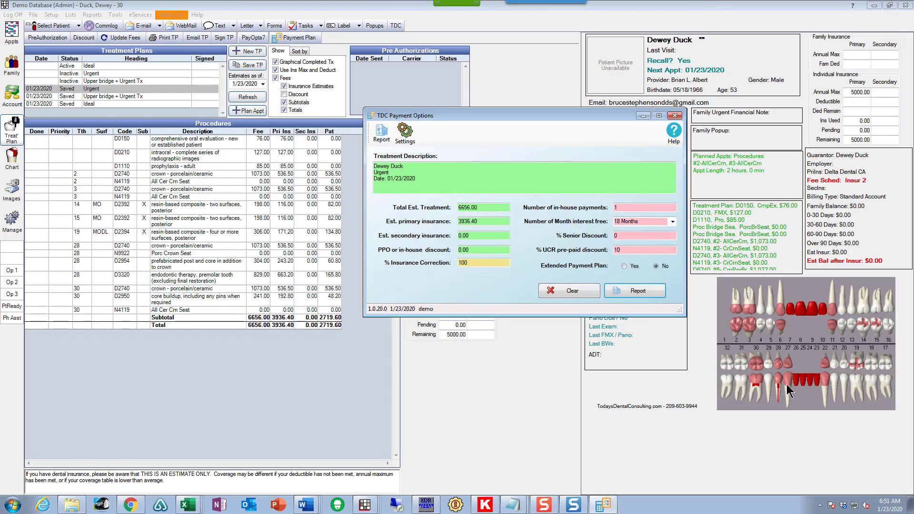
Set the interest-free period to 12 months and generate the payment options report for the Urgent plan again.
{"action": "left_click", "coordinate": [672, 222]}
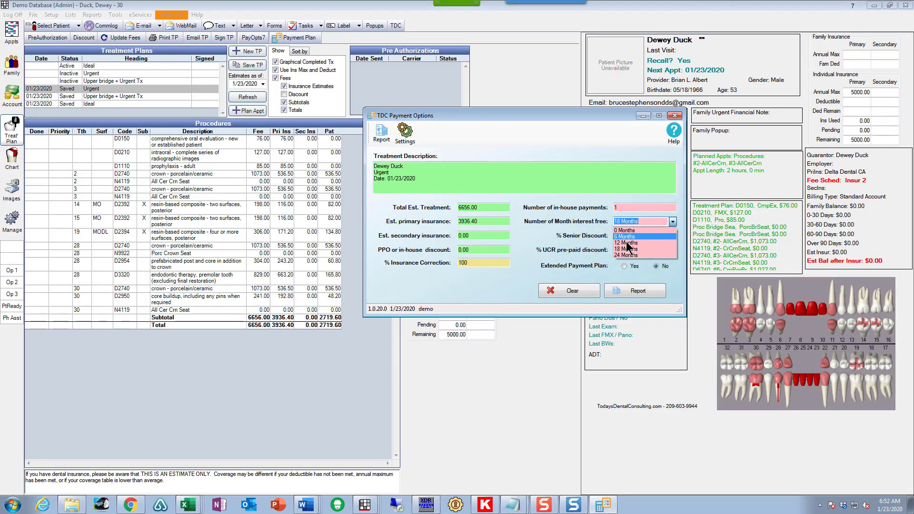
{"action": "left_click", "coordinate": [627, 243]}
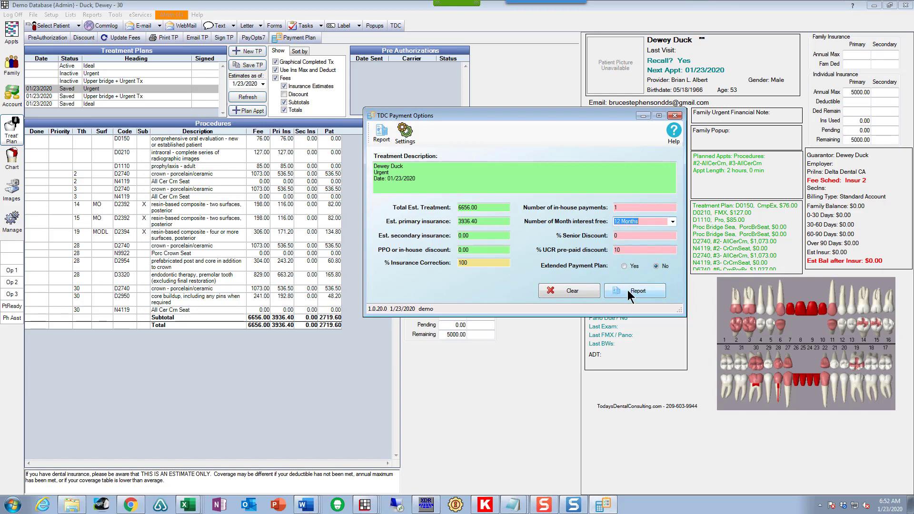
{"action": "left_click", "coordinate": [627, 291]}
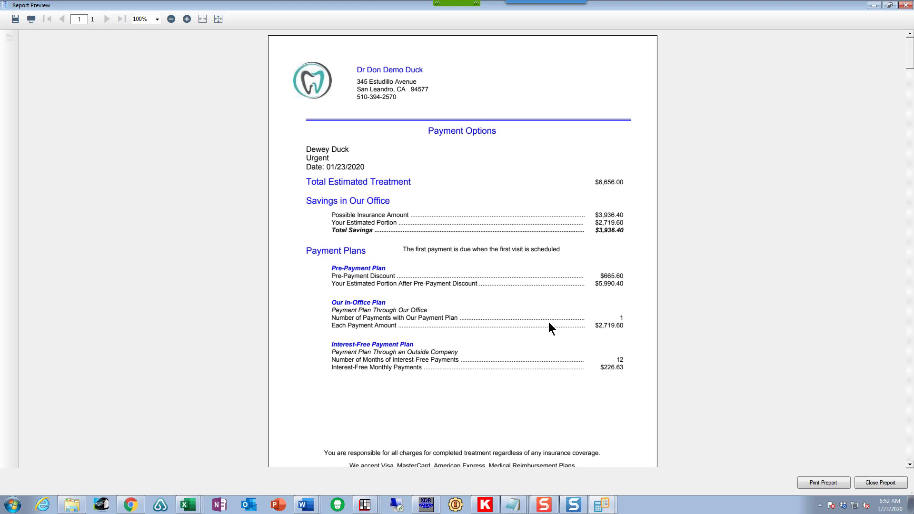
Close the payment options report preview and the payment options tool.
{"action": "left_click", "coordinate": [876, 482]}
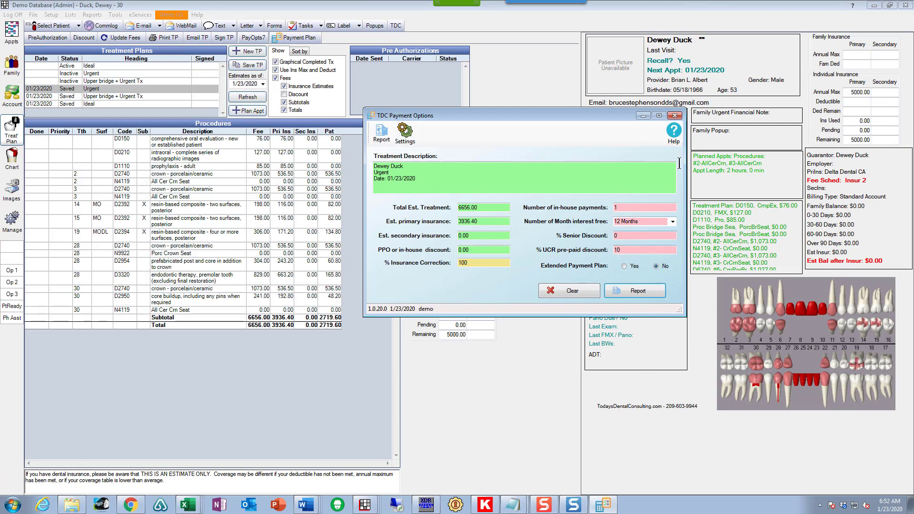
{"action": "left_click", "coordinate": [675, 115]}
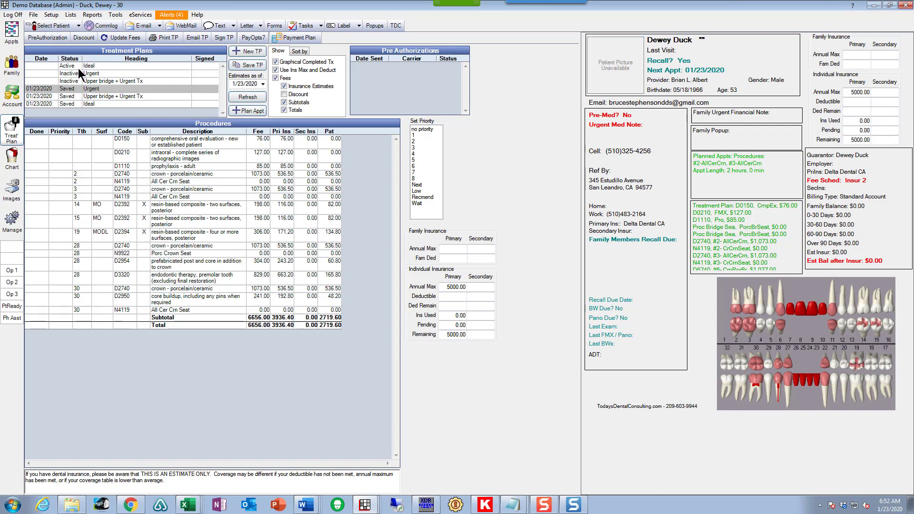
Review the procedures and patient portions in the saved Urgent, "Upper bridge + Urgent Tx" and Ideal plans and the unsaved Ideal and Urgent plans.
{"action": "left_click", "coordinate": [76, 94]}
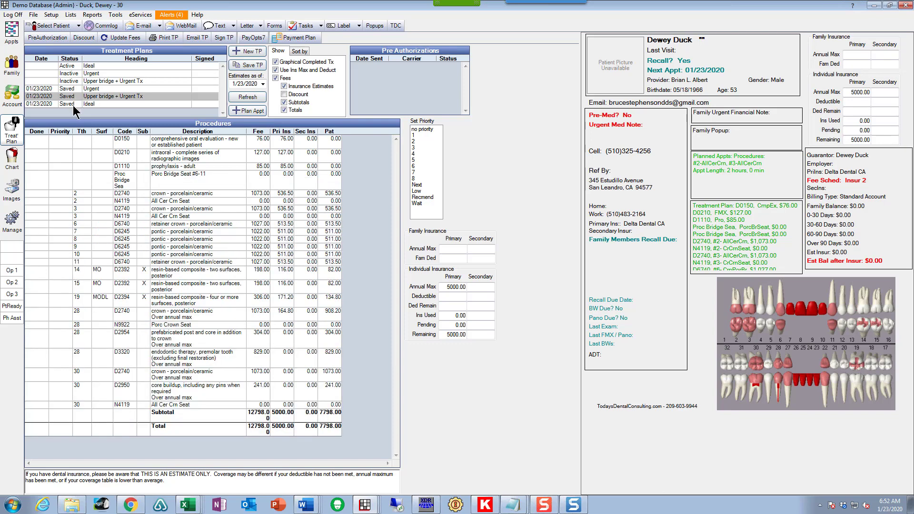
{"action": "left_click", "coordinate": [73, 104]}
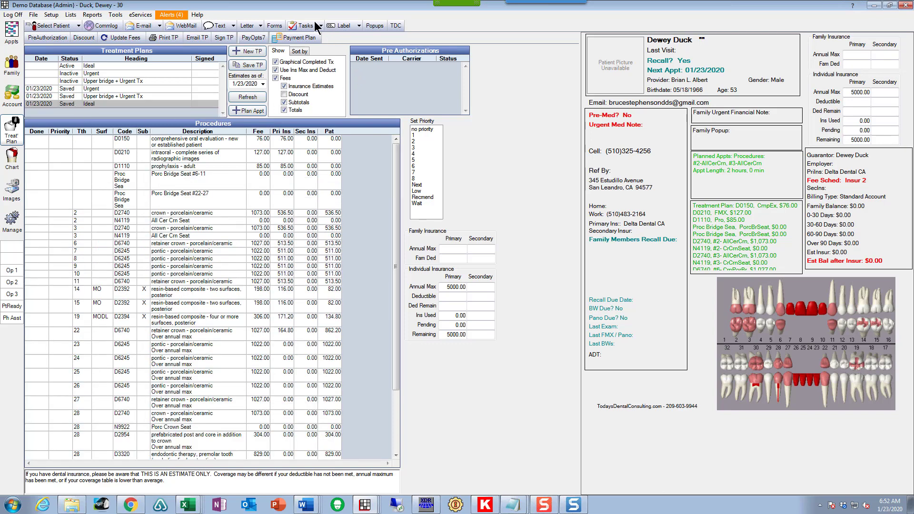
{"action": "left_click", "coordinate": [139, 97]}
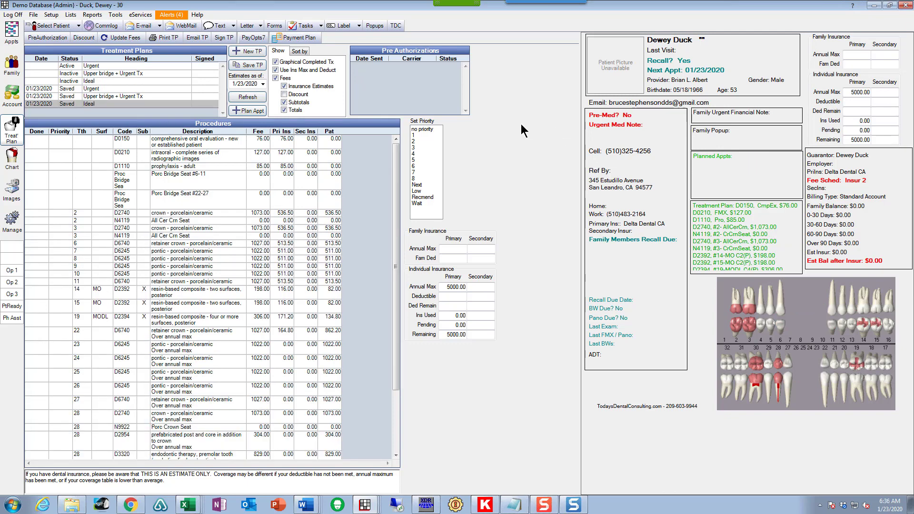
{"action": "left_click_drag", "start_coordinate": [398, 167], "coordinate": [391, 242]}
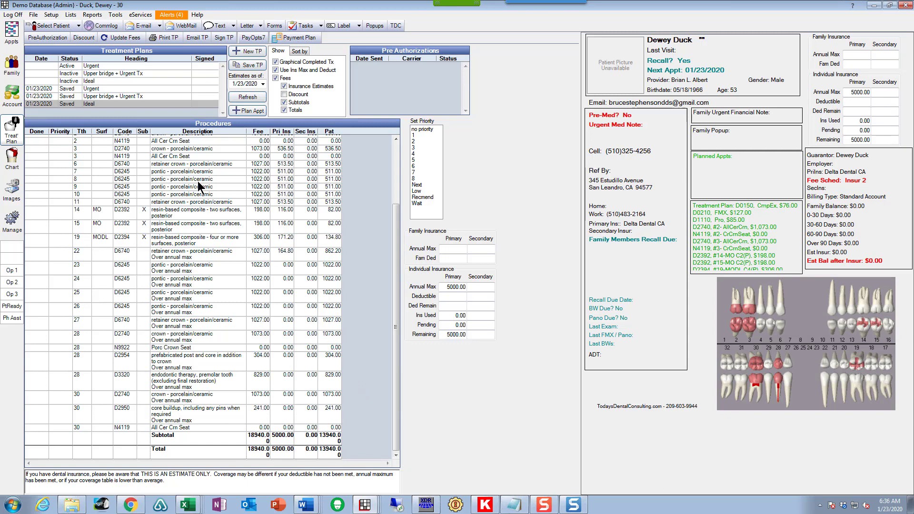
{"action": "left_click", "coordinate": [89, 80]}
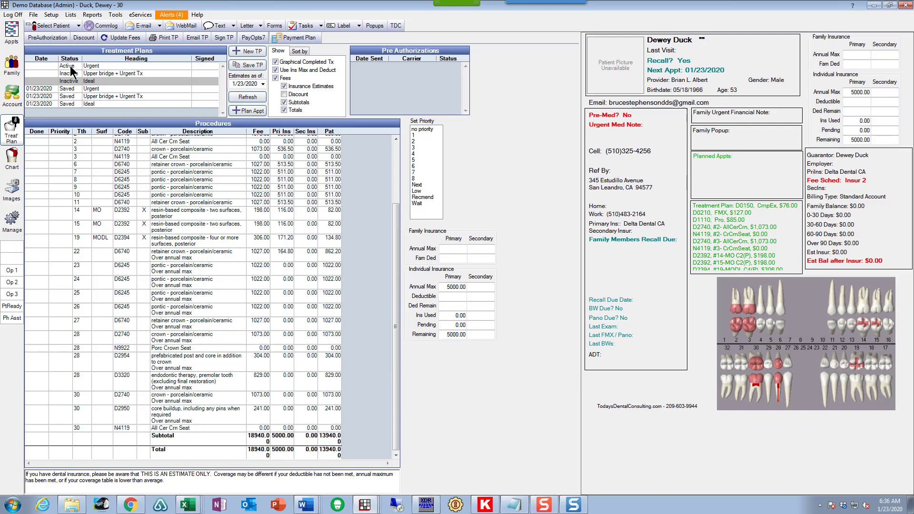
{"action": "left_click", "coordinate": [72, 66]}
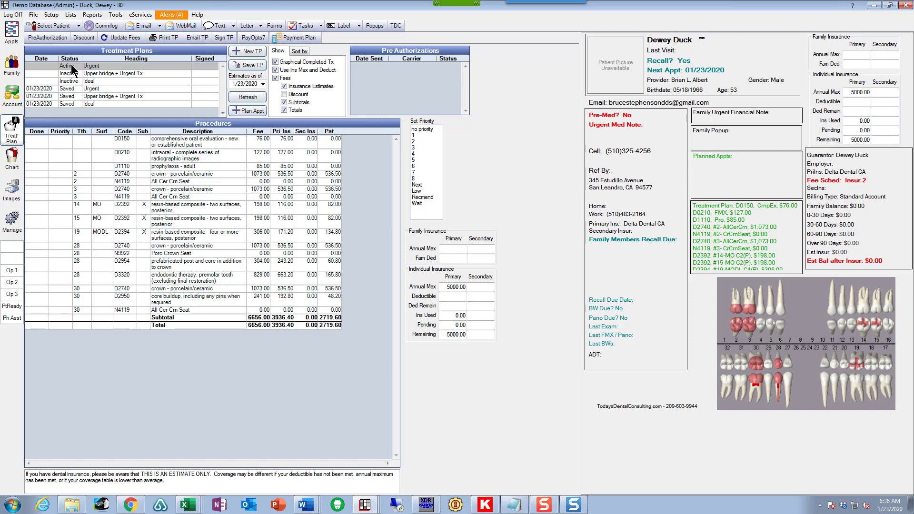
{"action": "left_click", "coordinate": [70, 90]}
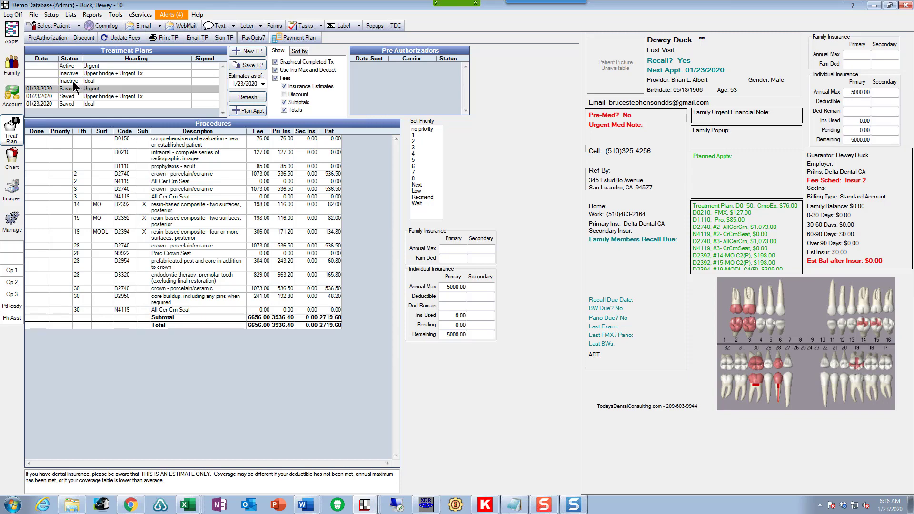
Try to make the inactive Ideal plan the active treatment plan.
{"action": "double_click", "coordinate": [73, 81]}
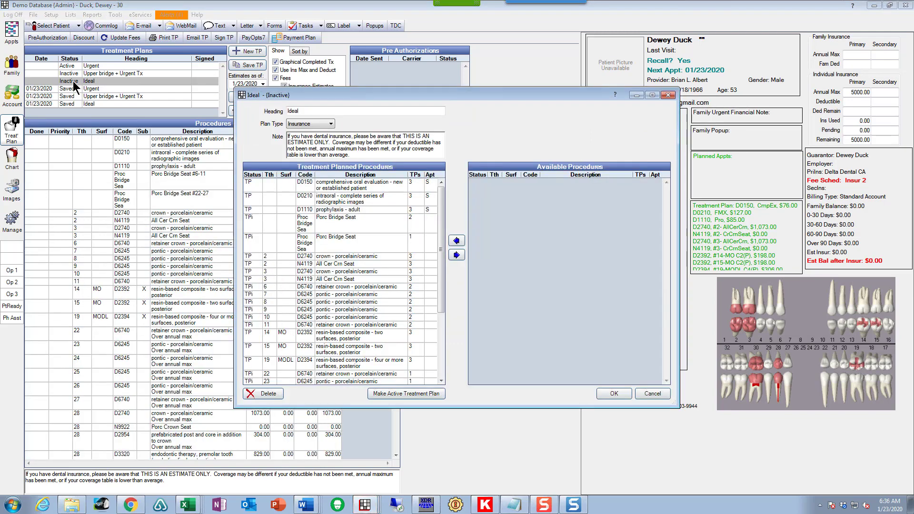
{"action": "left_click", "coordinate": [395, 394]}
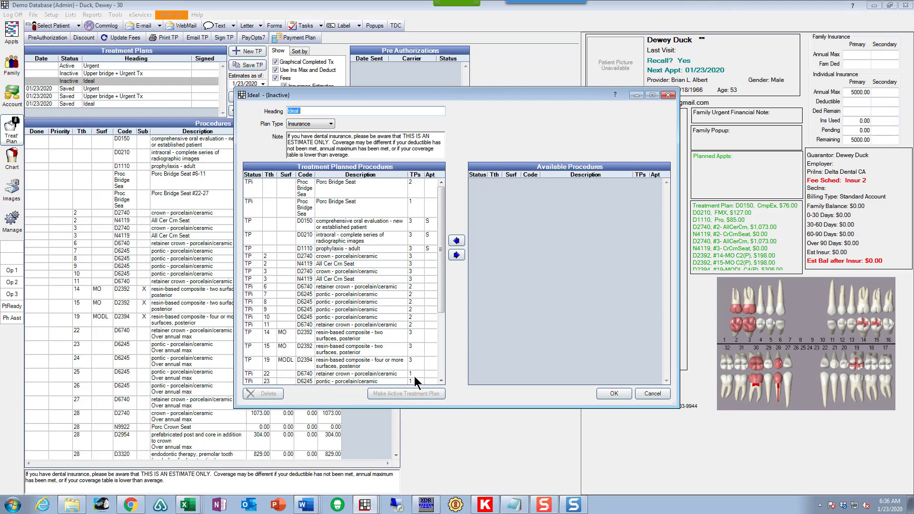
{"action": "left_click", "coordinate": [613, 394]}
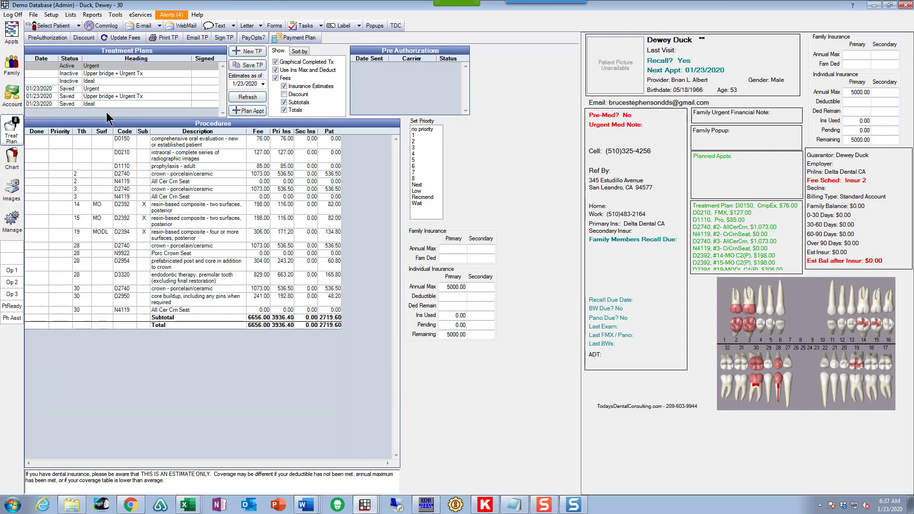
Reopen the inactive Ideal plan, make it the active treatment plan and accept the change.
{"action": "double_click", "coordinate": [104, 80]}
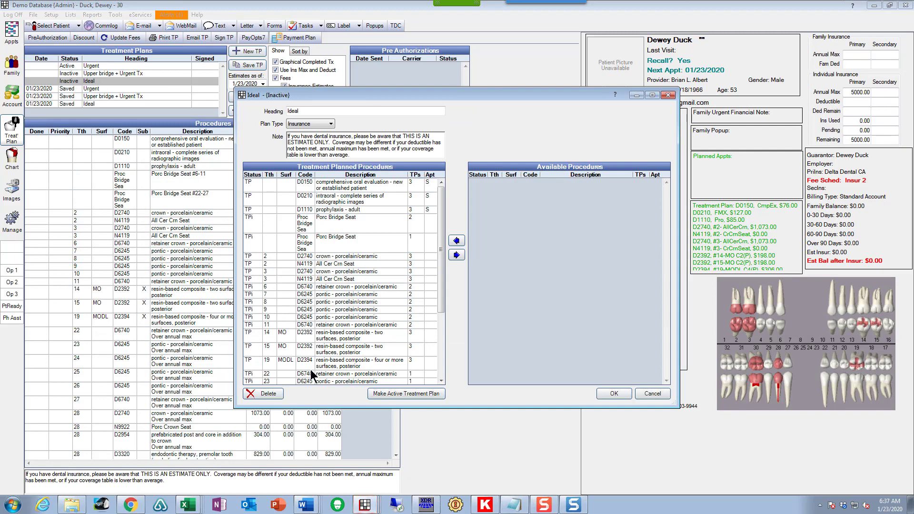
{"action": "left_click", "coordinate": [373, 395]}
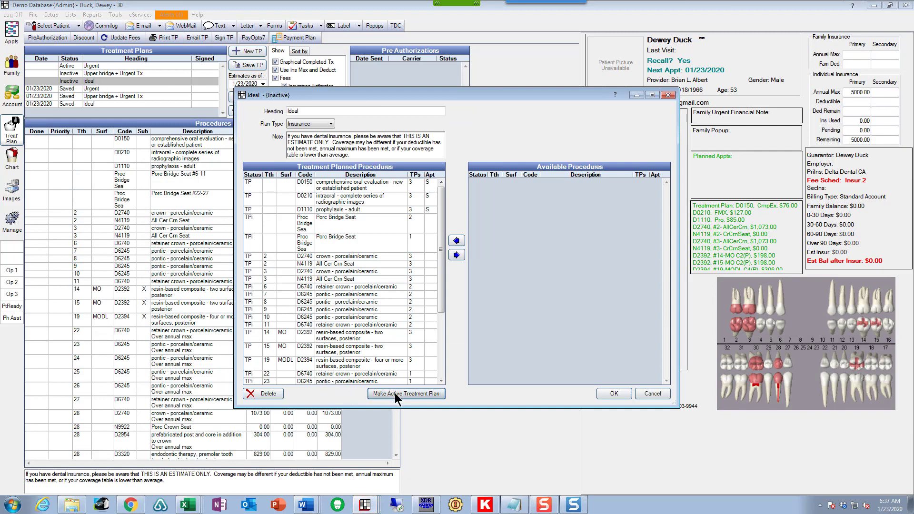
{"action": "left_click", "coordinate": [602, 395]}
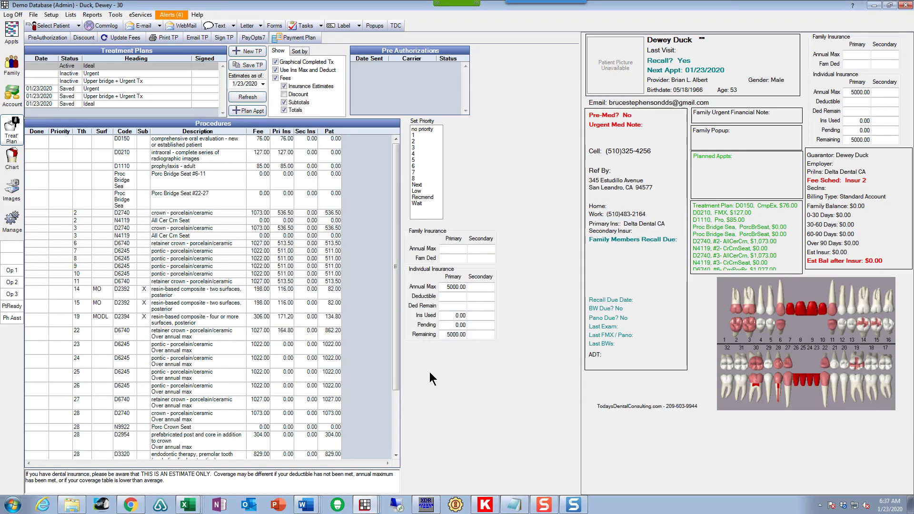